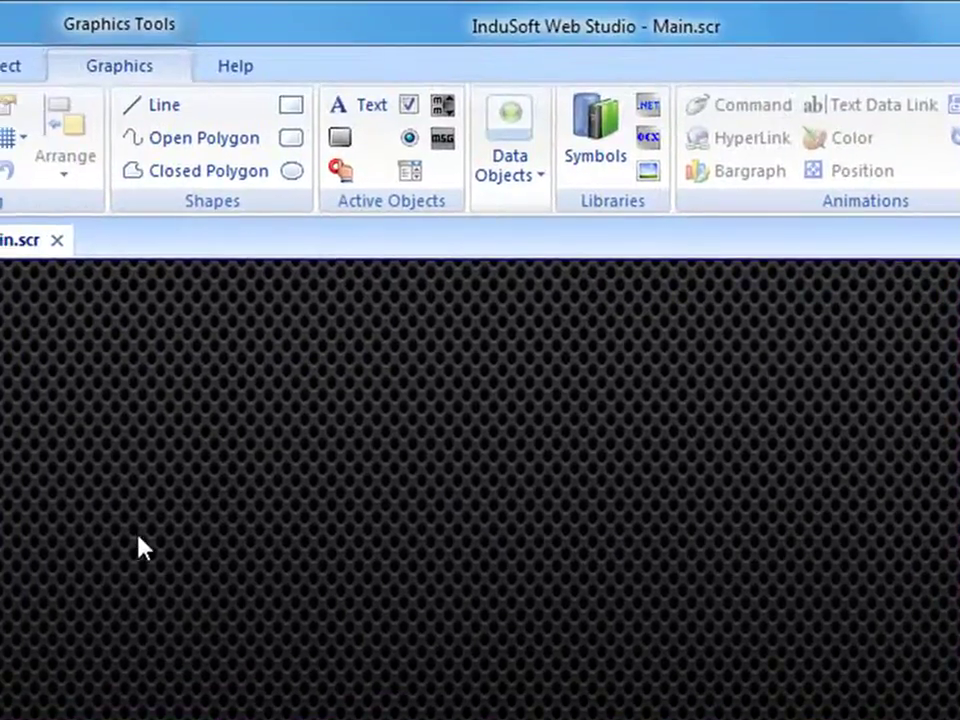
- Draw a button on the Main screen and caption it Automatic
click(345, 139)
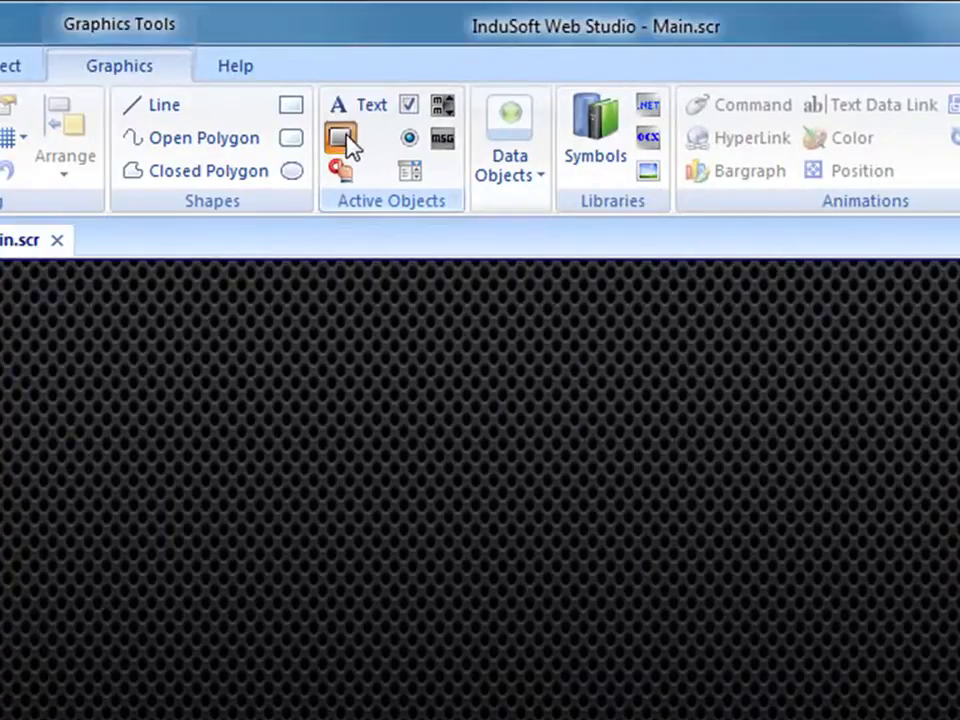
drag(130, 390, 364, 519)
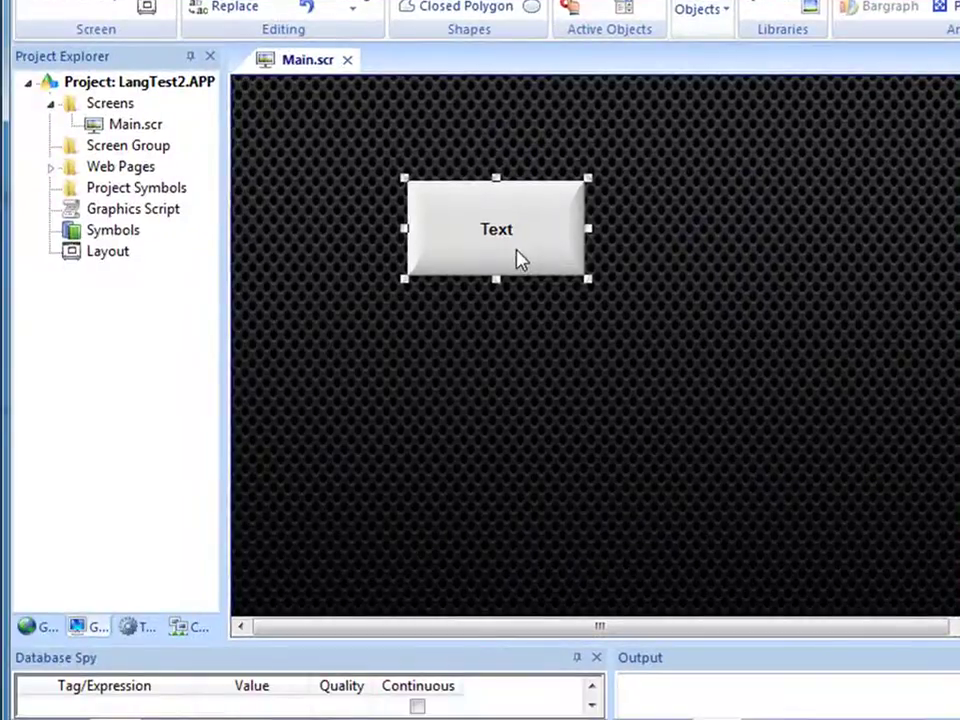
double_click(518, 258)
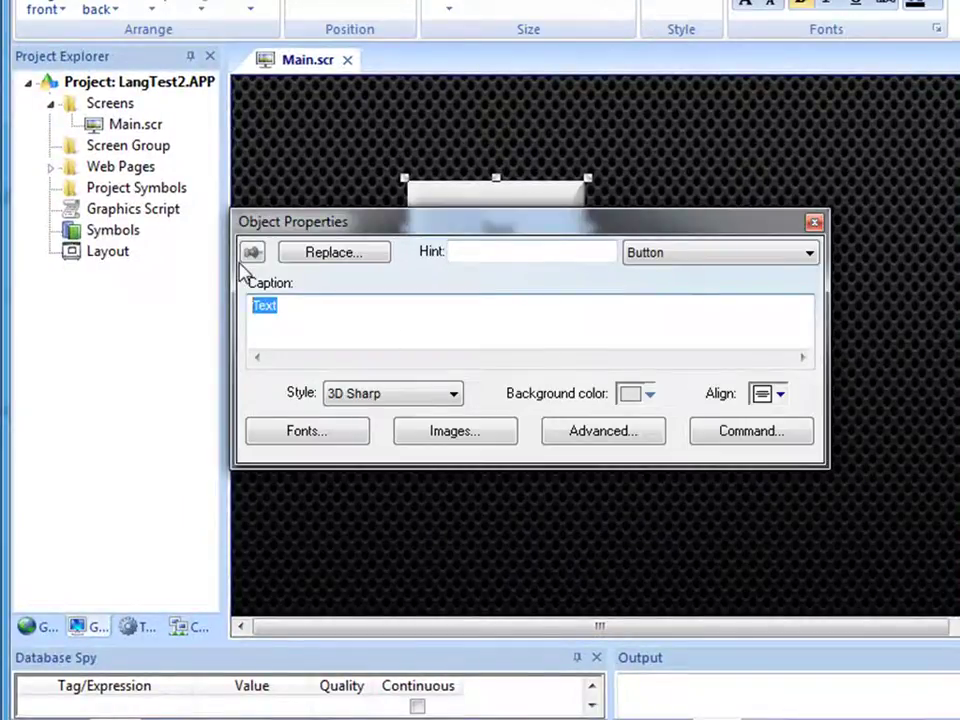
text(Autom)
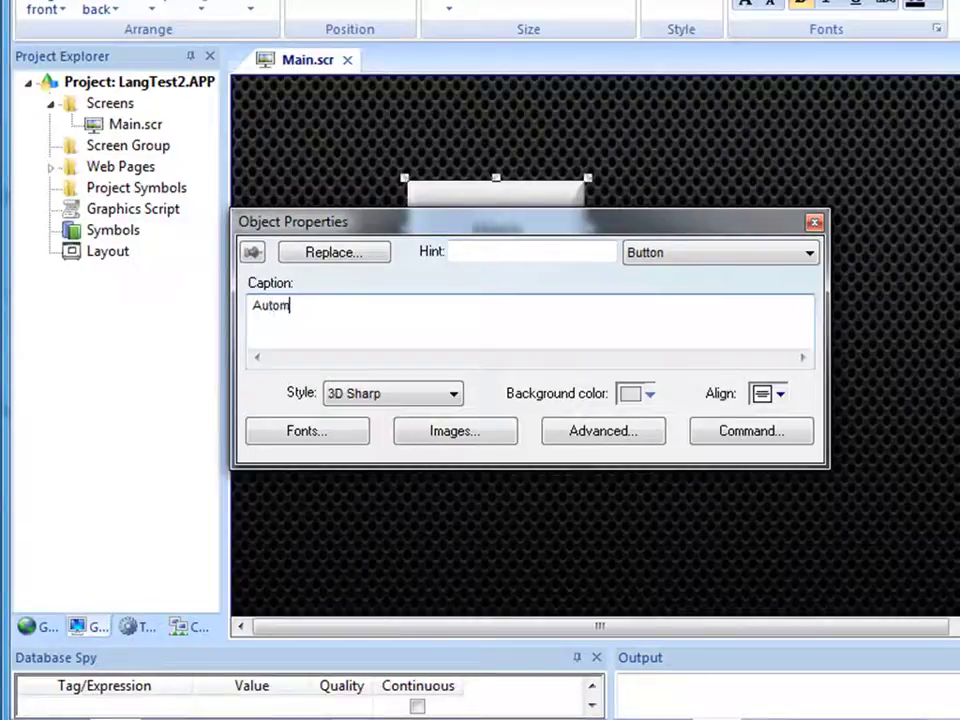
text(atic)
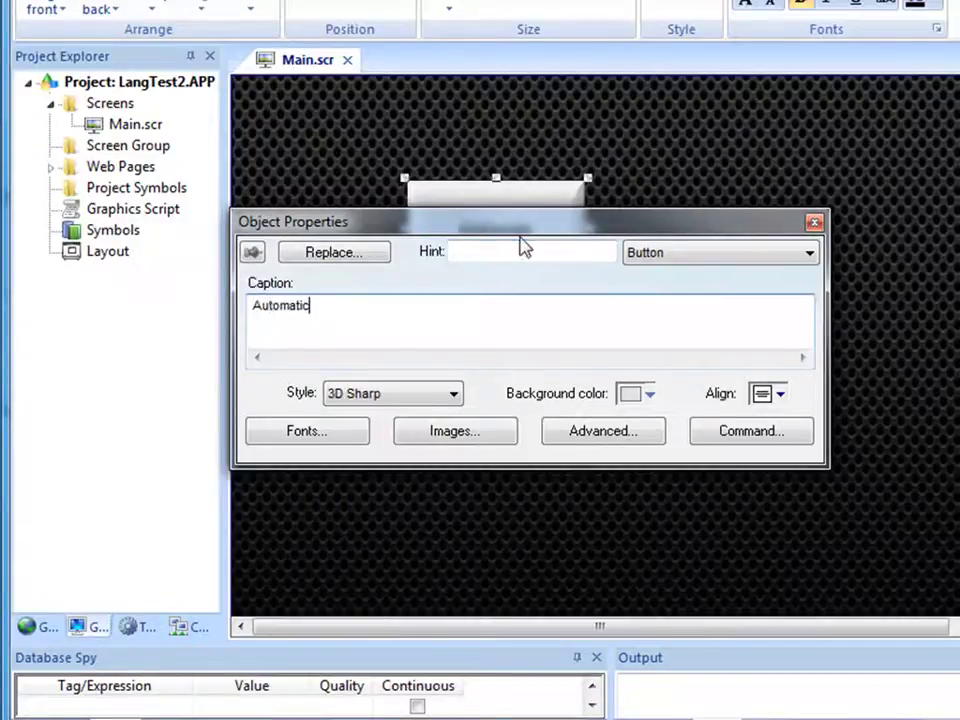
- Copy the Automatic button to its right and caption the copy Manual Mode
drag(514, 257, 711, 257)
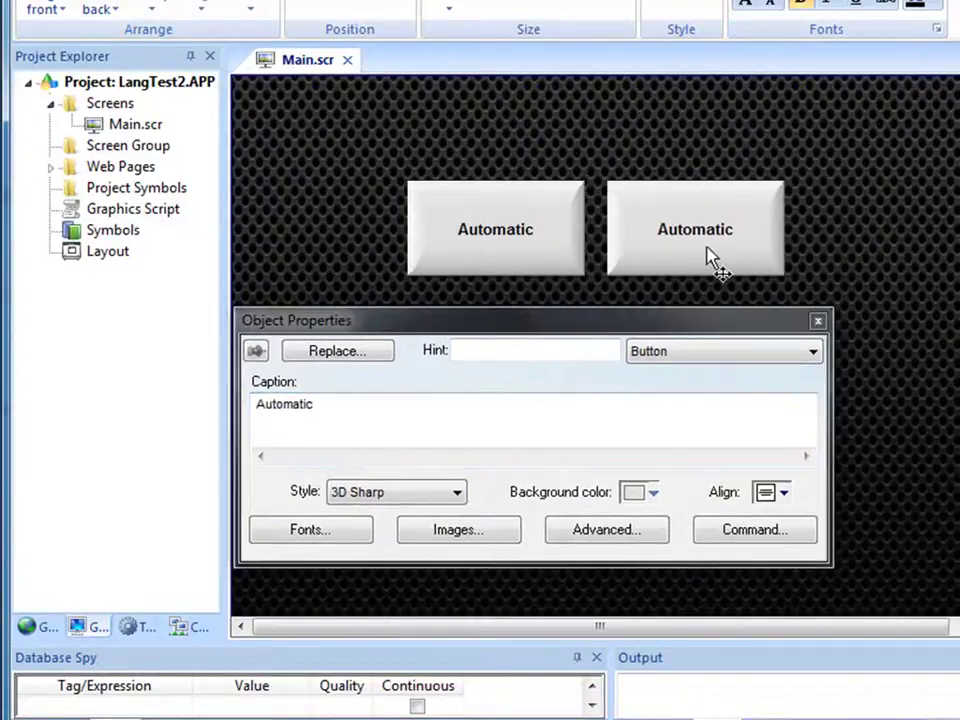
drag(386, 420, 246, 407)
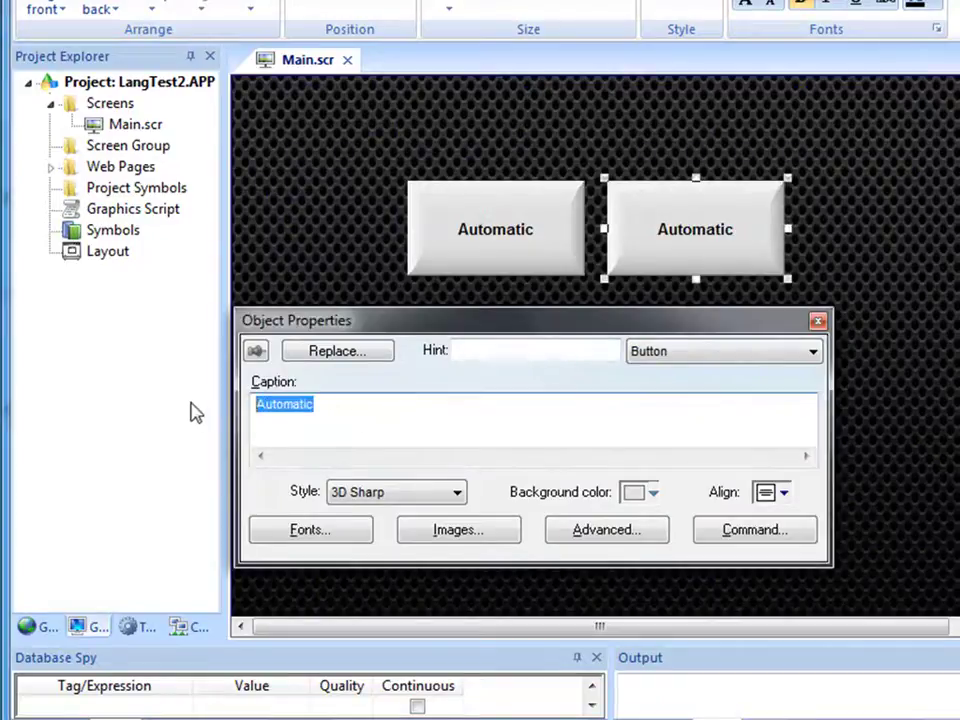
text(M)
key(BackSpace)
text(Manual)
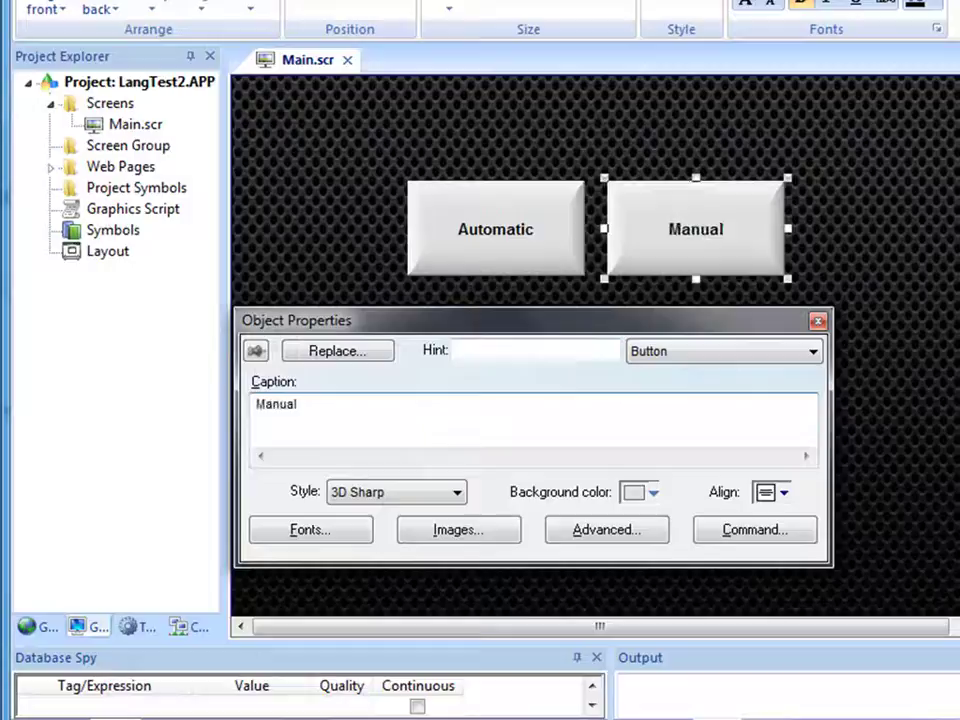
text( Mode)
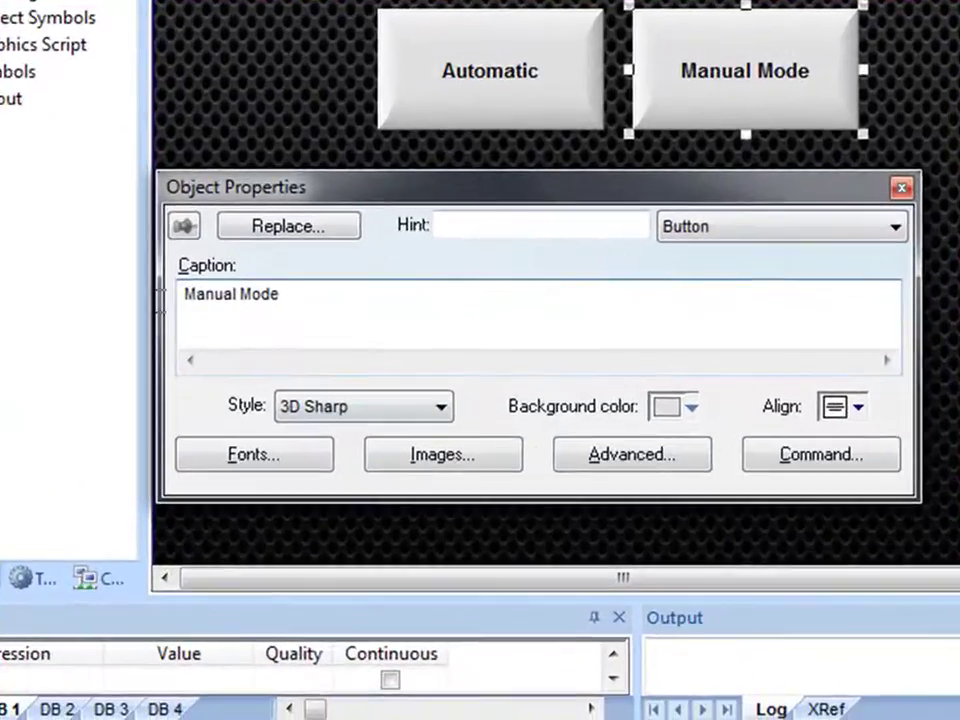
click(618, 458)
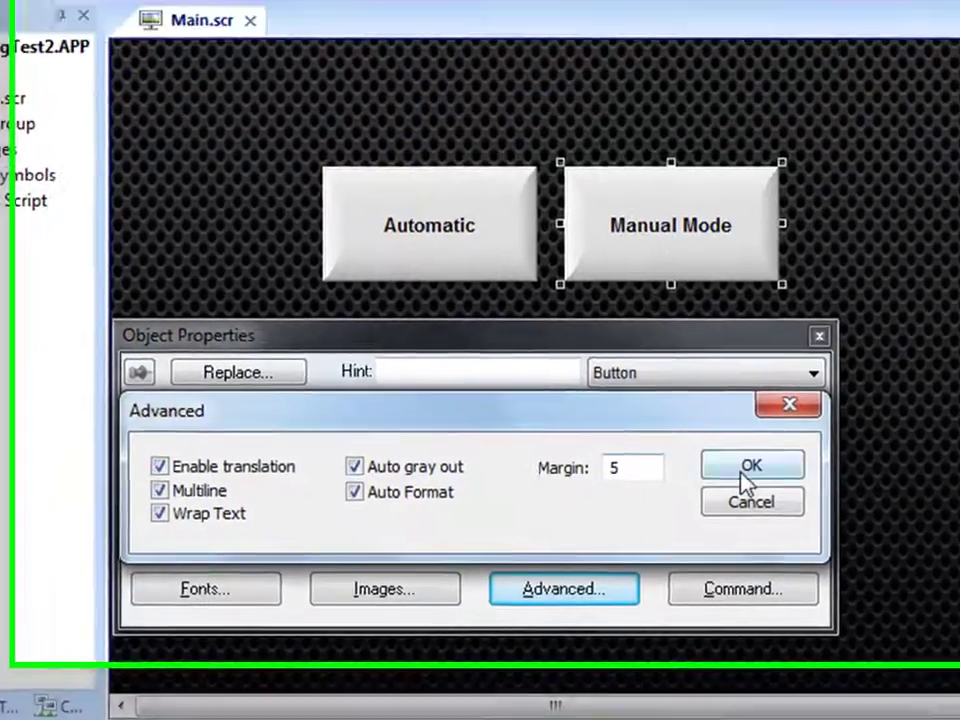
click(830, 324)
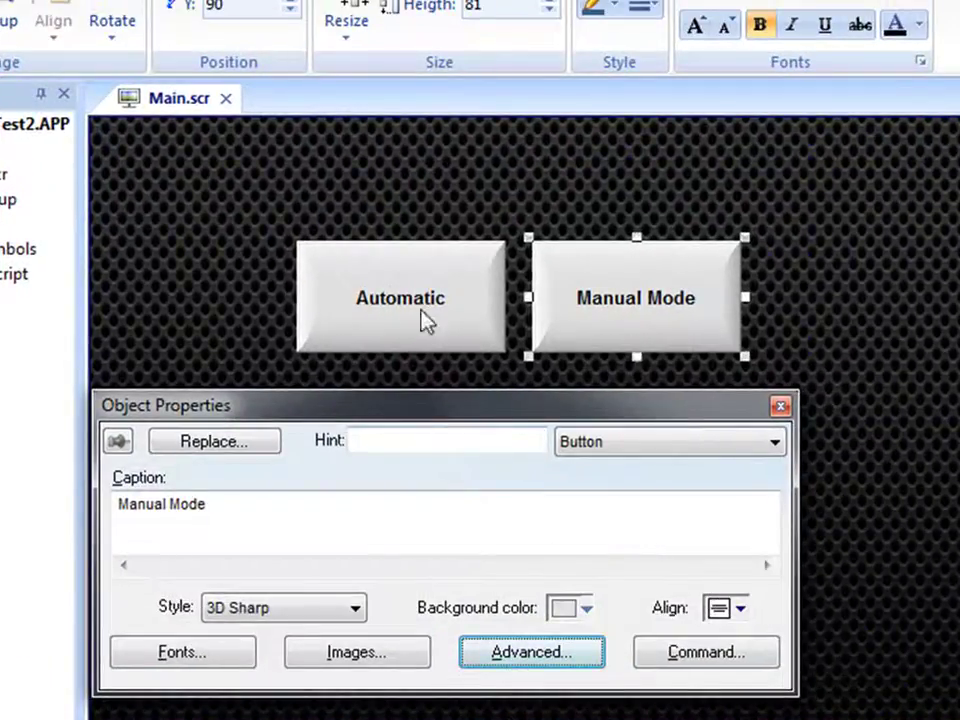
- Close the button properties, save Main.scr, and list the project's Global items in Project Explorer
click(822, 306)
right_click(182, 99)
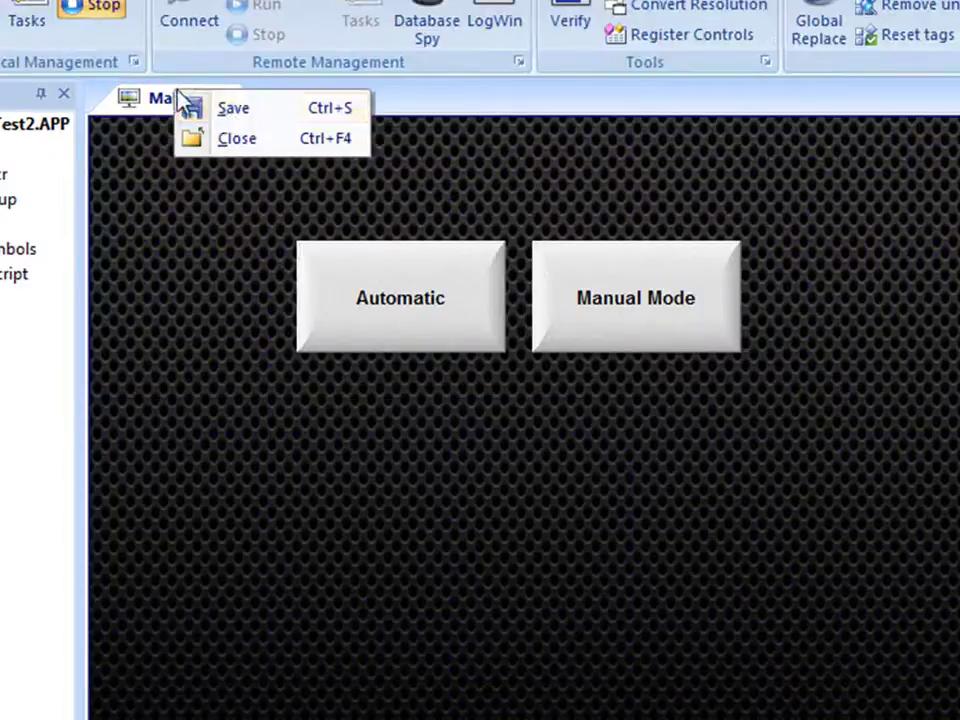
click(222, 117)
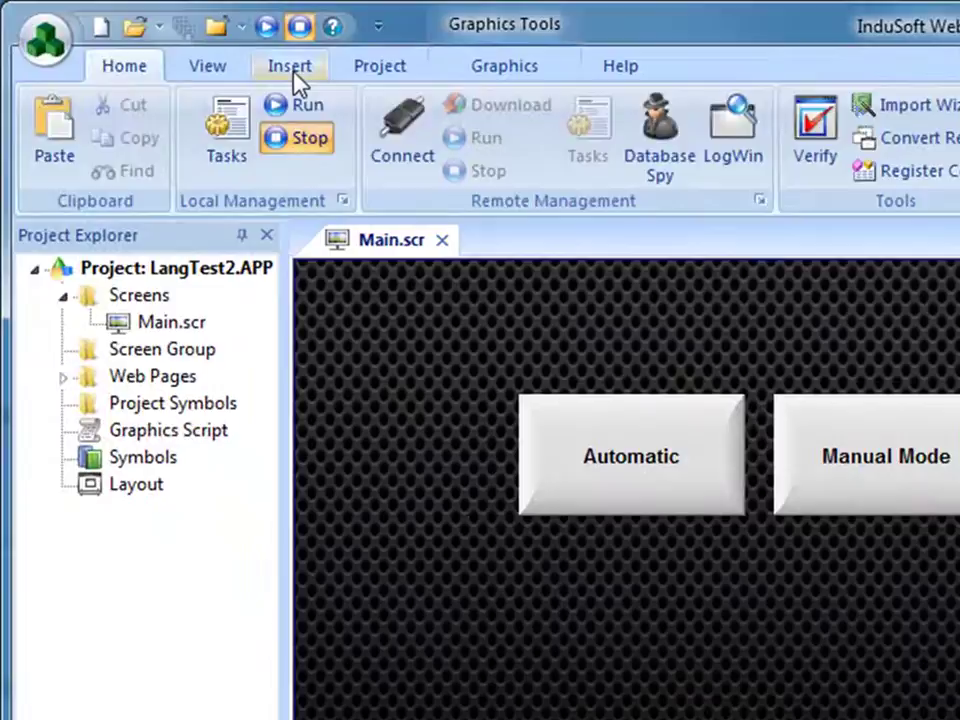
click(297, 80)
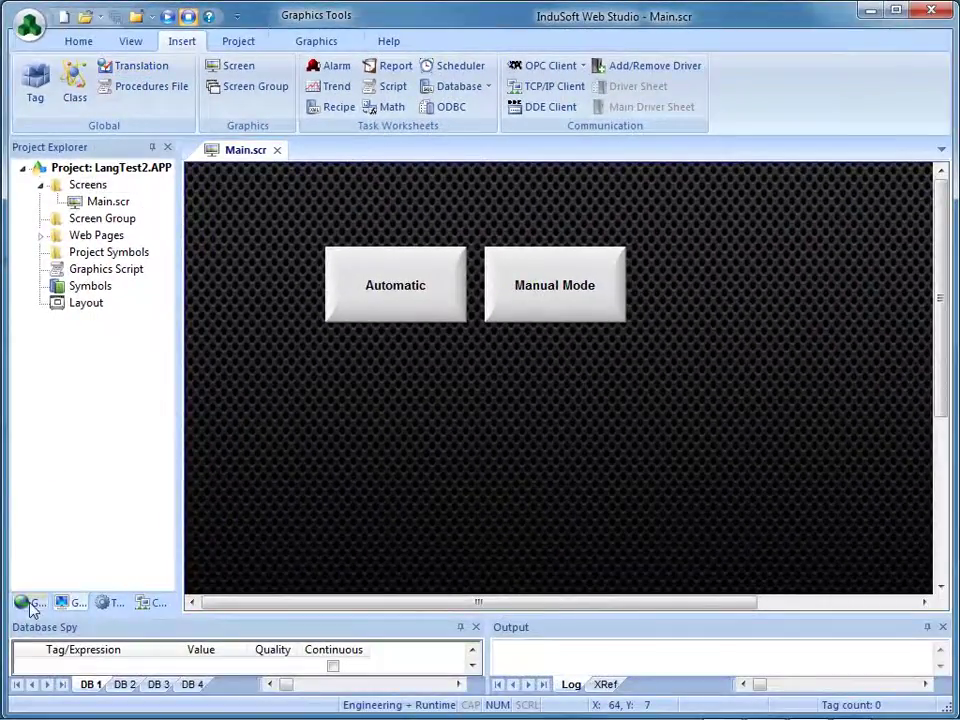
click(23, 602)
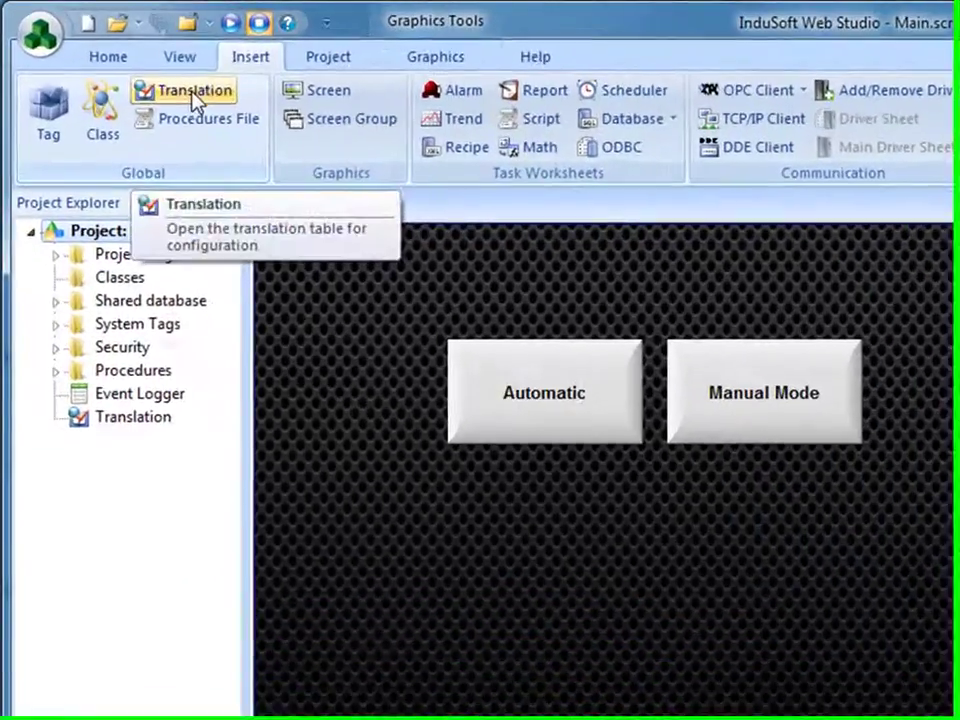
- Insert the Translation Table and add French-Canada (3084) as its target language
click(154, 79)
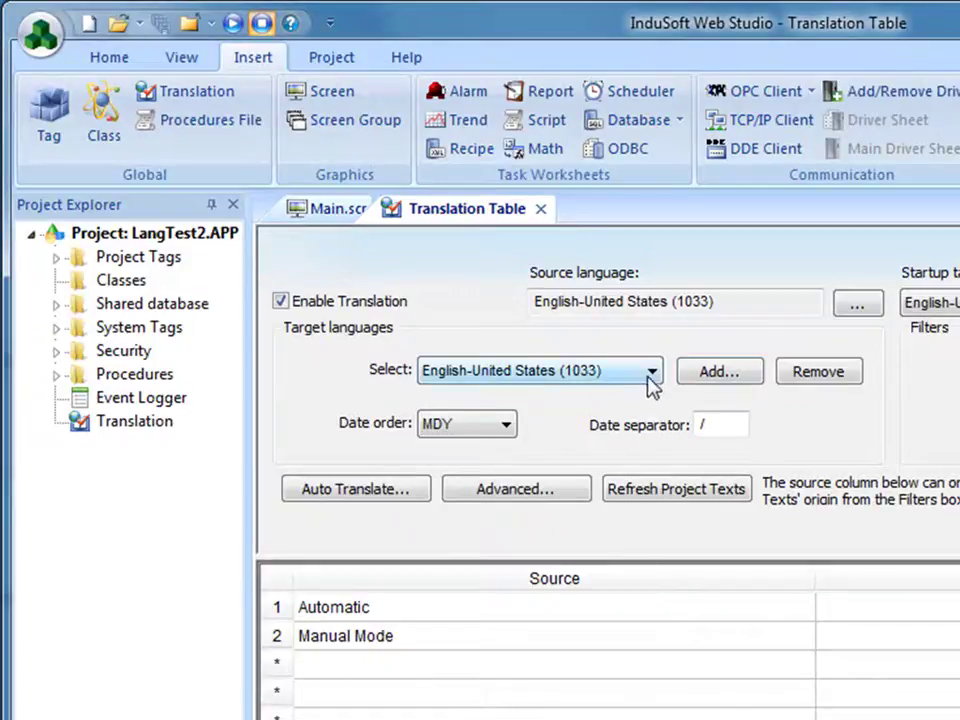
click(740, 374)
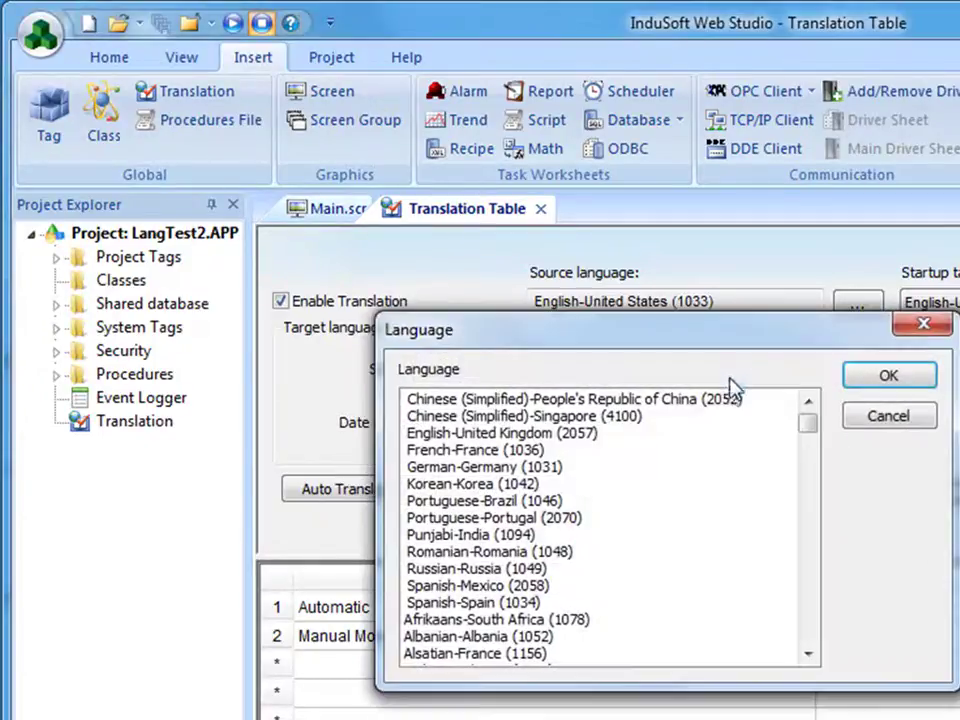
drag(805, 425, 806, 499)
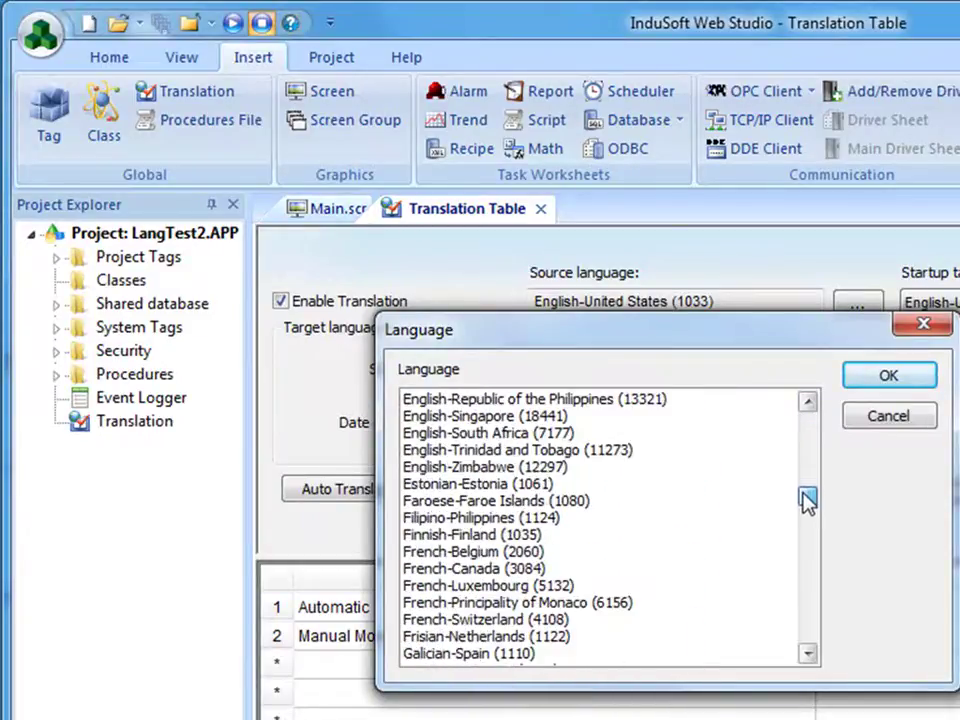
click(440, 568)
click(887, 380)
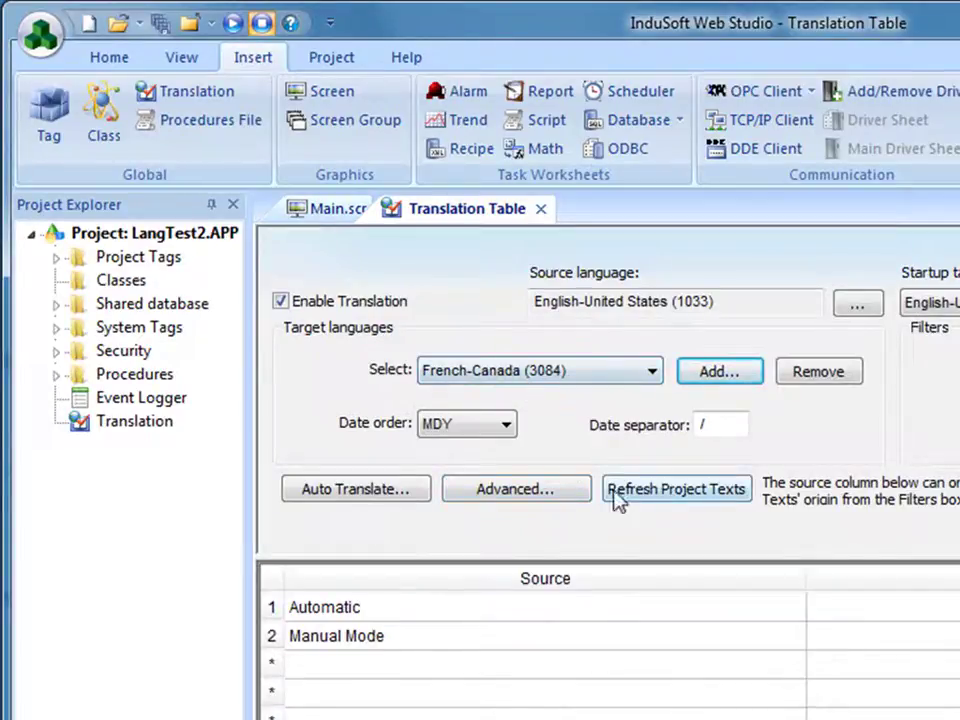
- Auto-translate the captions into French, giving Automatique and Mode manuel
click(392, 503)
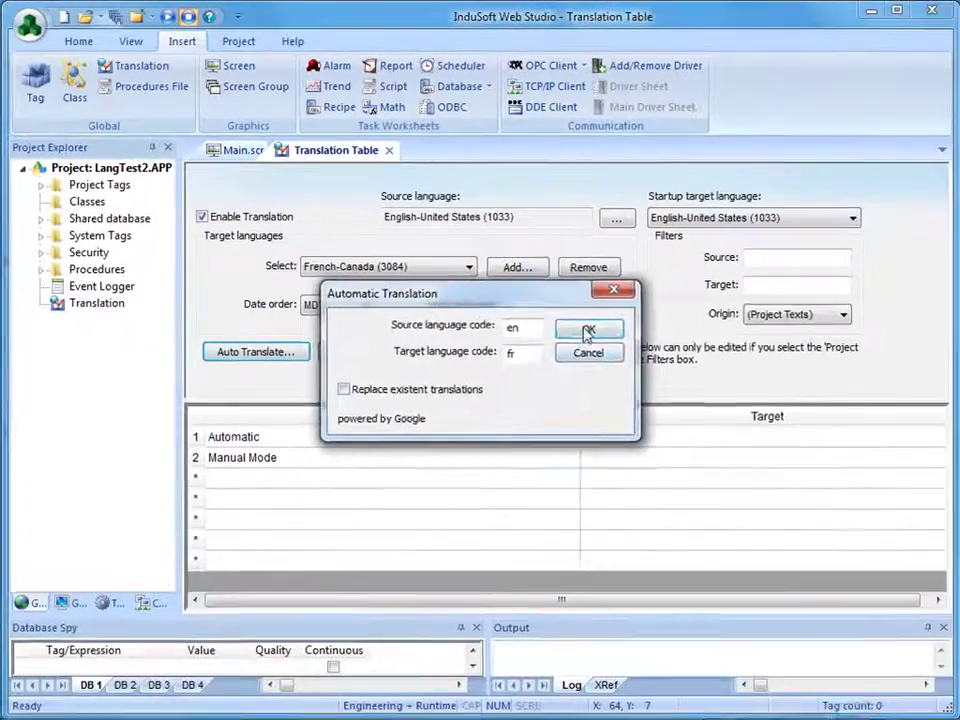
click(588, 331)
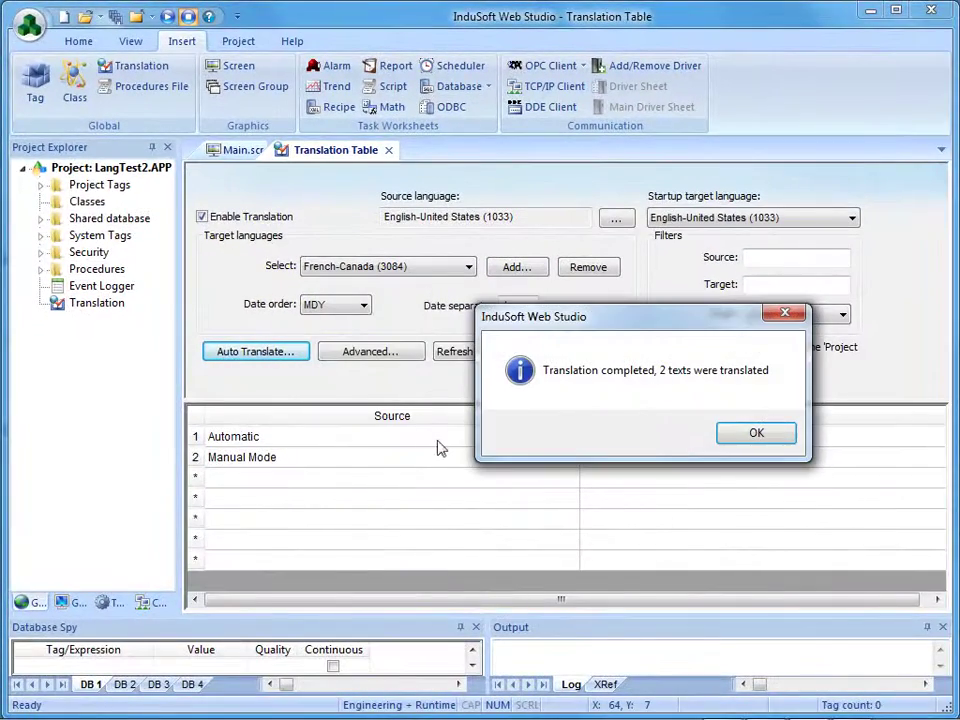
click(705, 440)
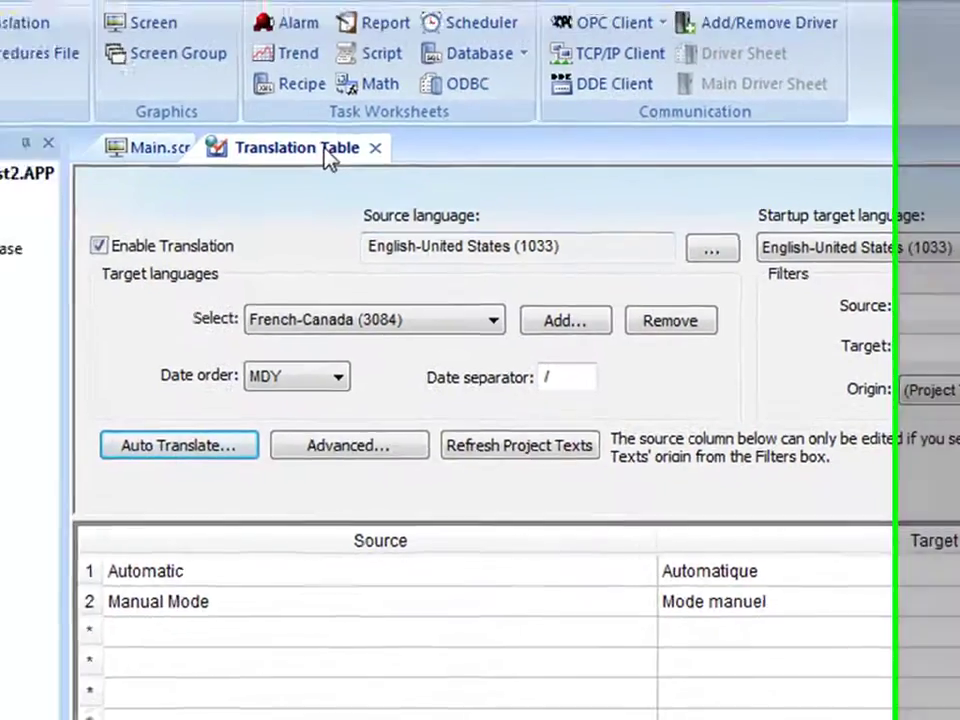
- Save the Translation Table and close it
right_click(240, 123)
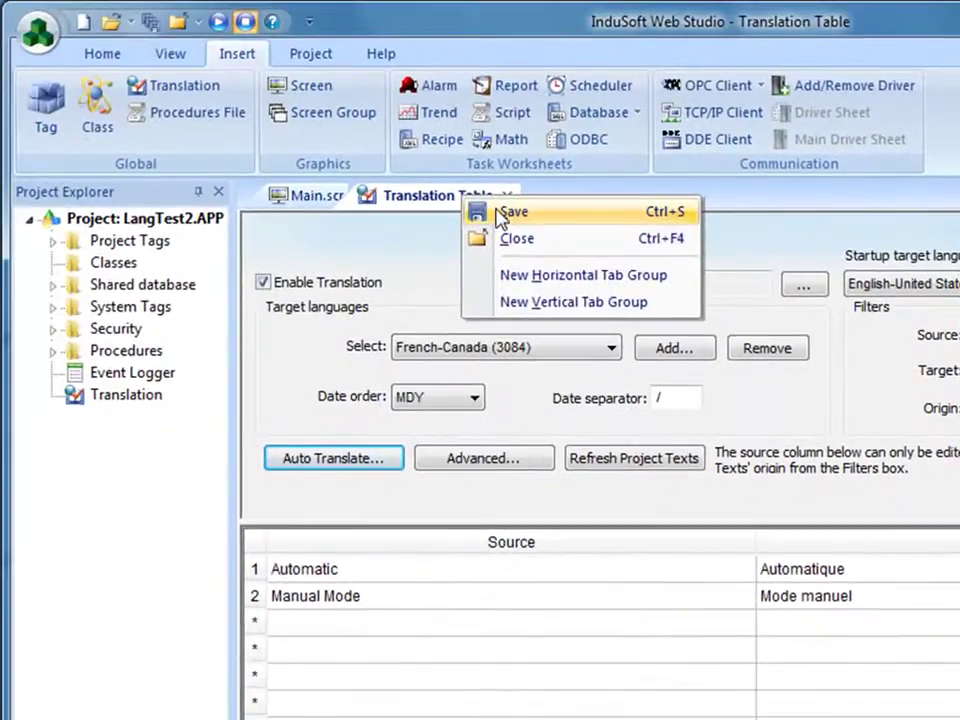
click(508, 213)
click(507, 196)
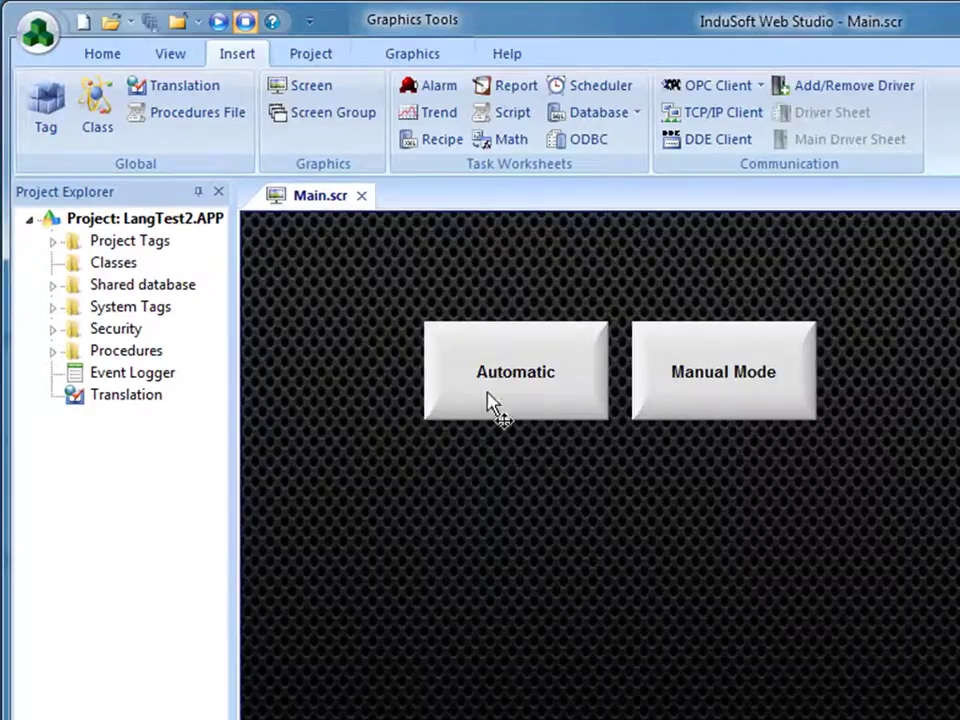
- Duplicate the Automatic button below, caption it English, and disable its caption translation
drag(490, 402, 500, 566)
double_click(500, 566)
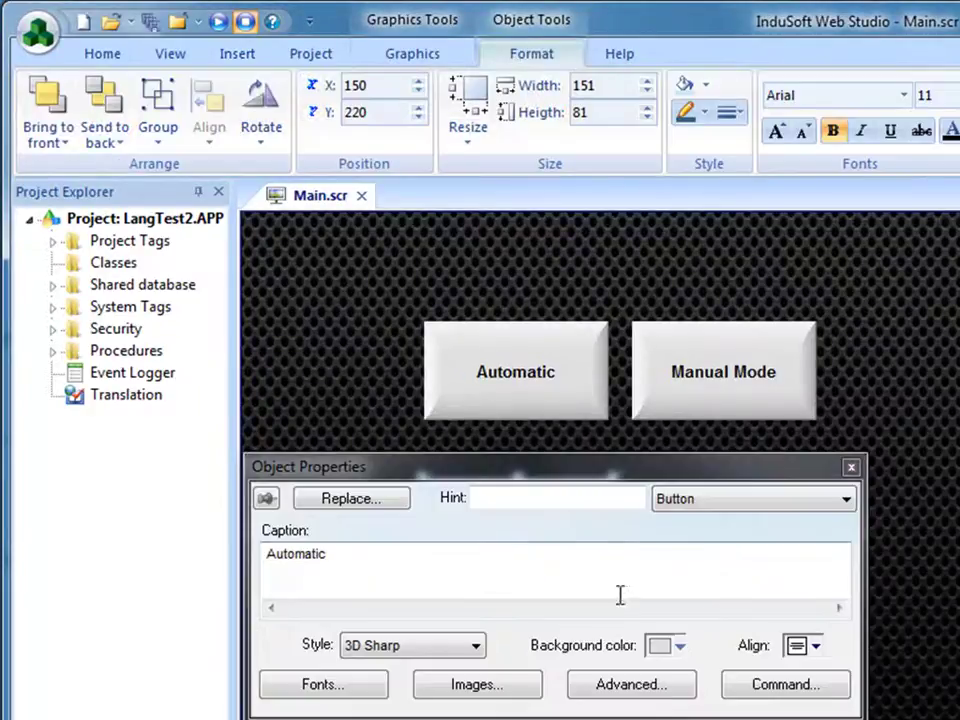
drag(370, 559, 188, 553)
text(E)
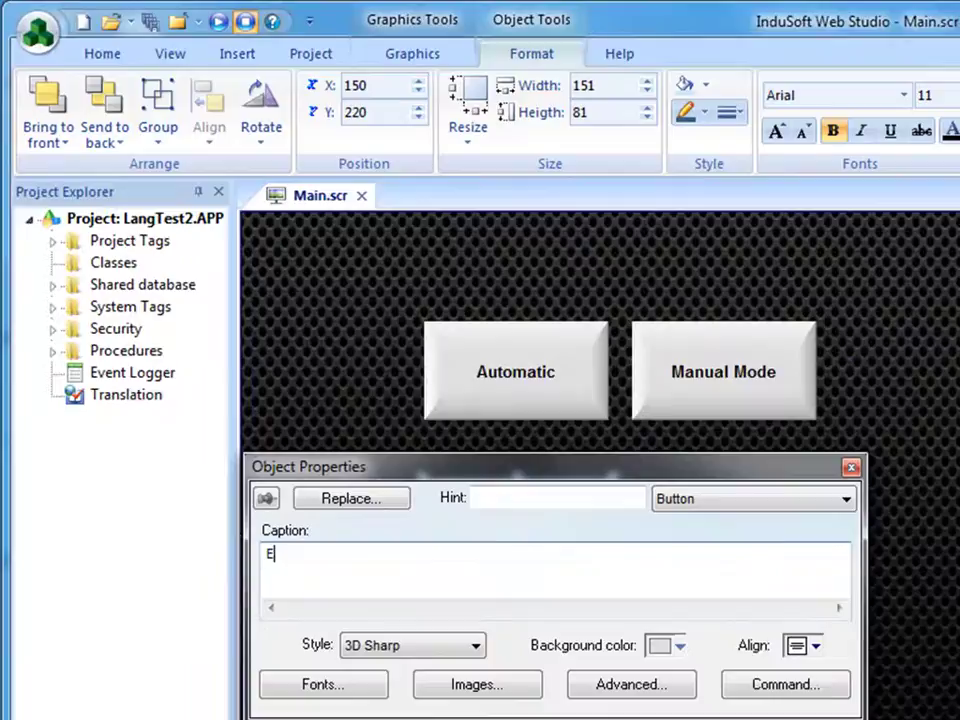
text(nglish)
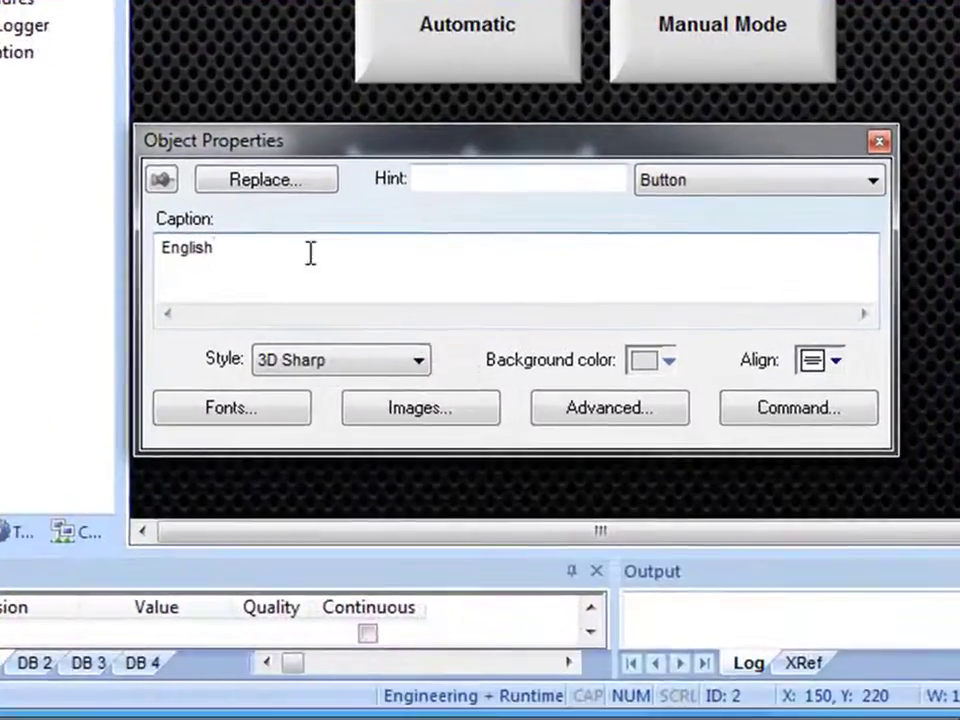
click(600, 410)
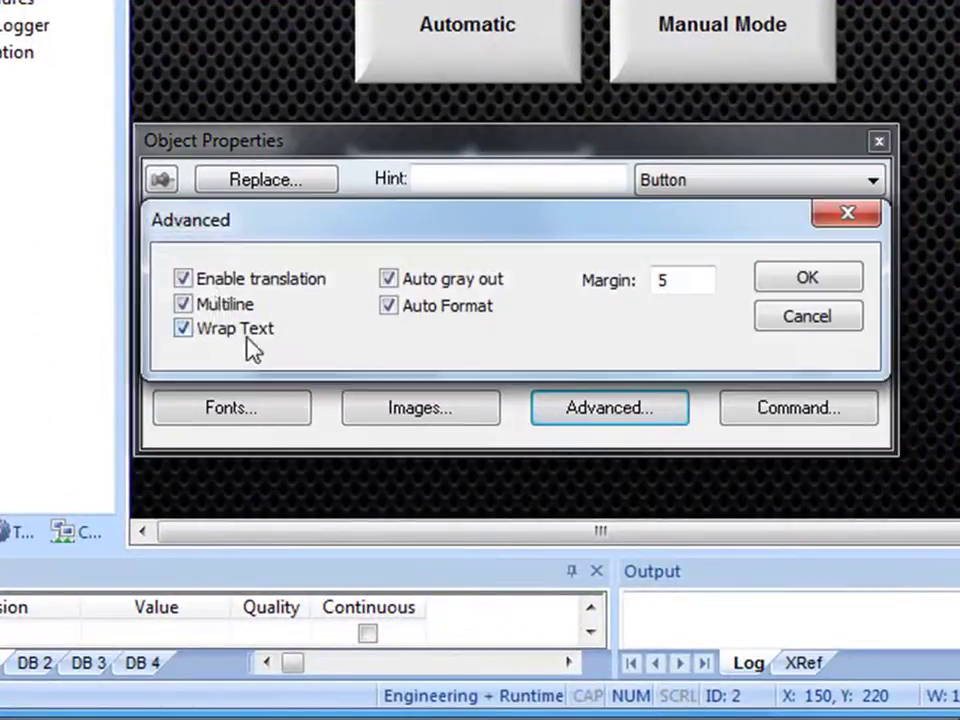
click(198, 284)
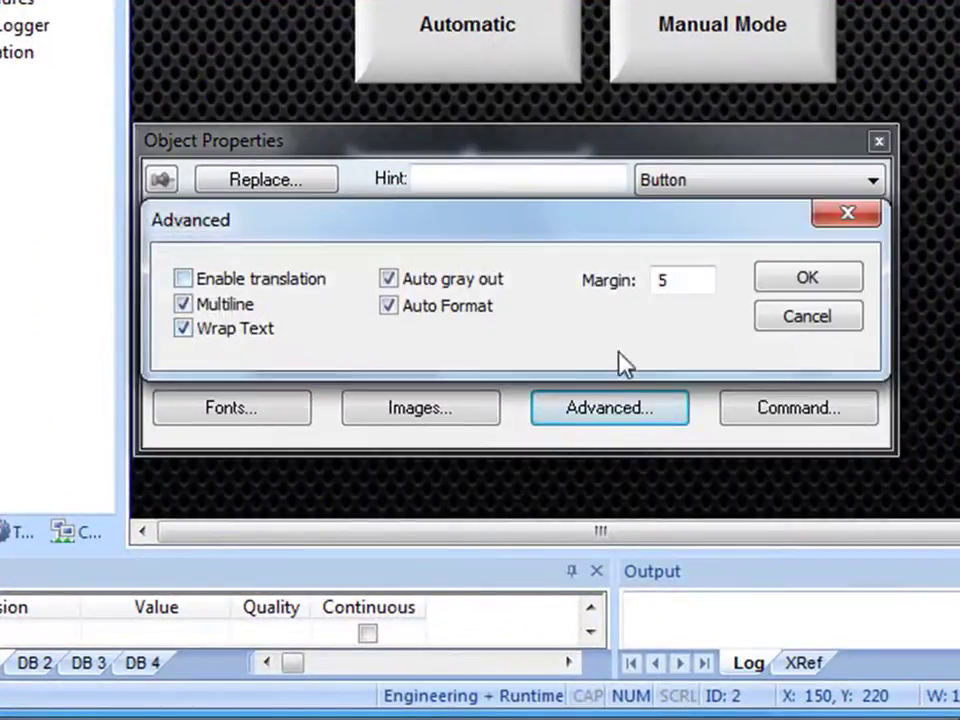
click(805, 282)
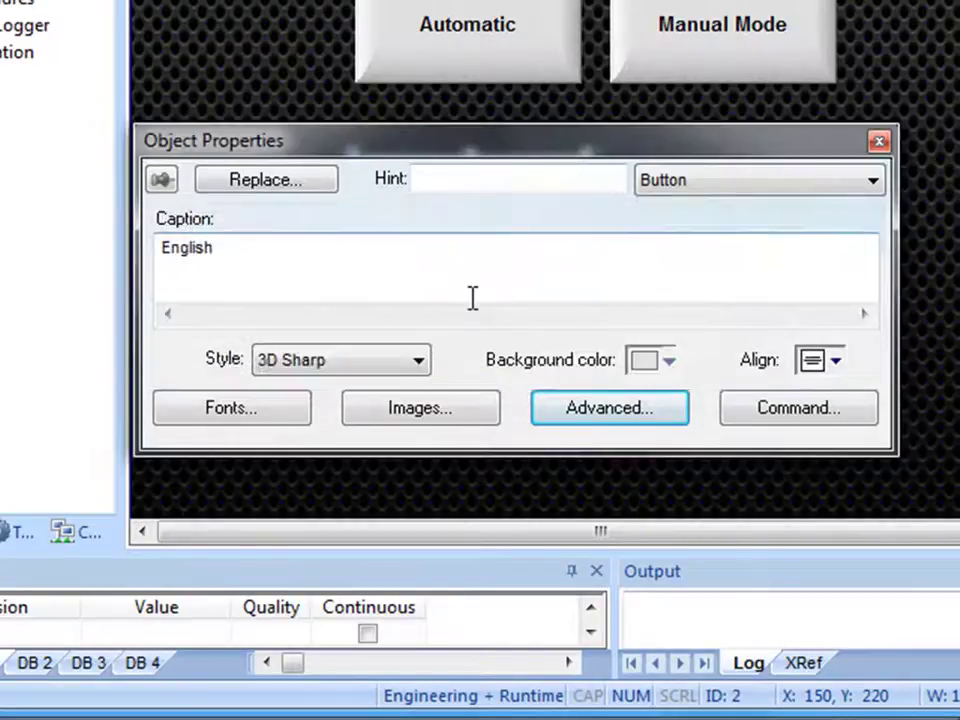
- Copy the English button to its right and caption the copy French
drag(398, 352, 391, 440)
drag(374, 383, 547, 384)
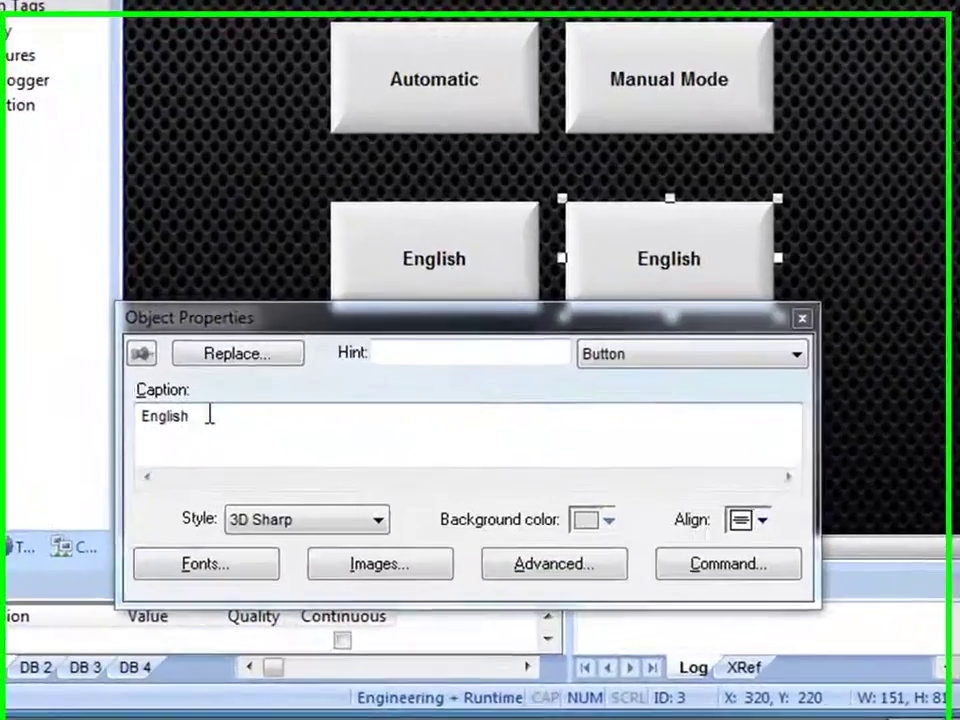
double_click(241, 513)
text(Fren)
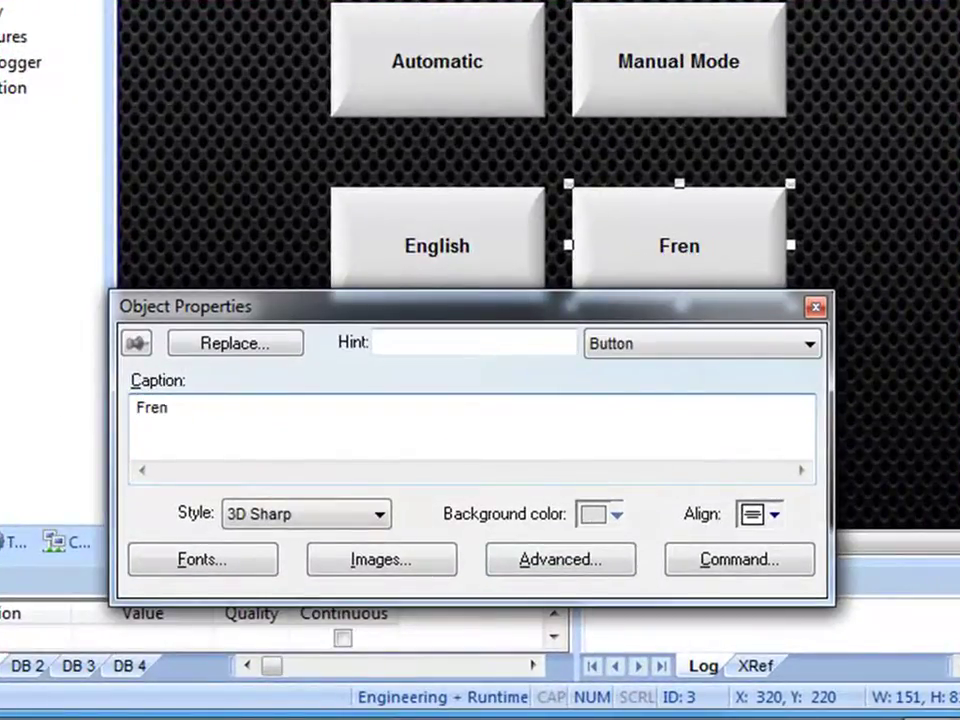
text(ch)
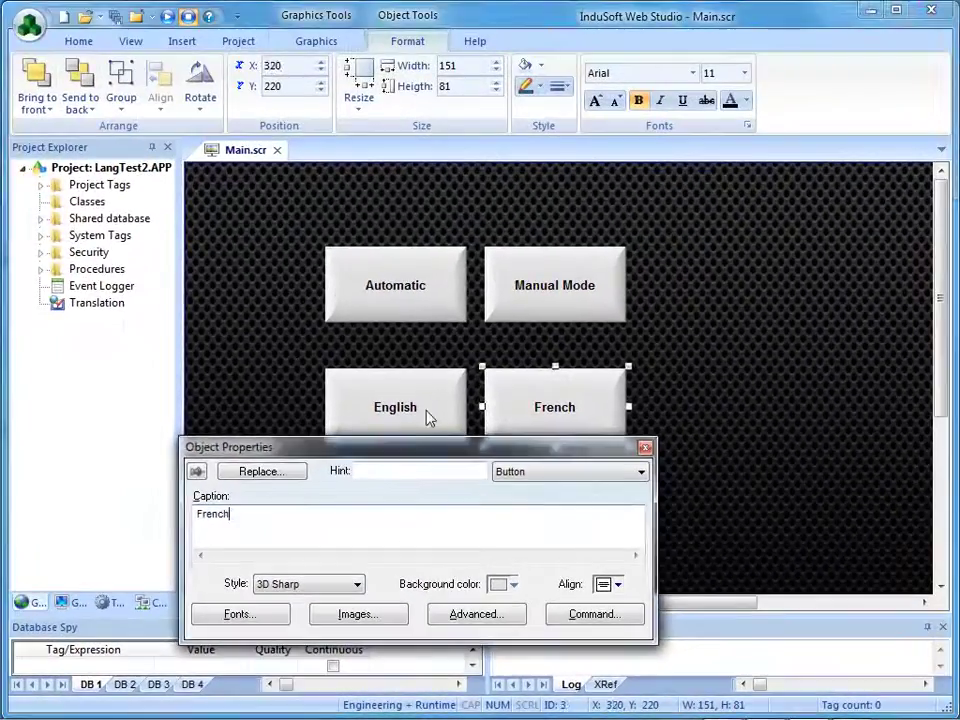
- Give the English button a Built-in Language command running SetLanguage(1033)
click(481, 262)
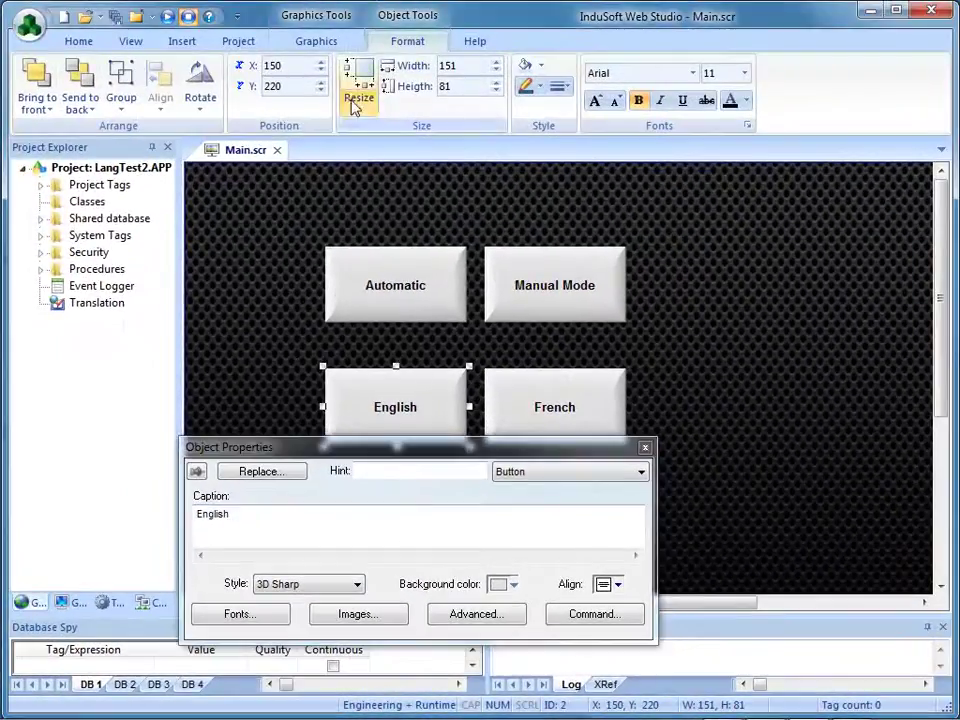
click(318, 42)
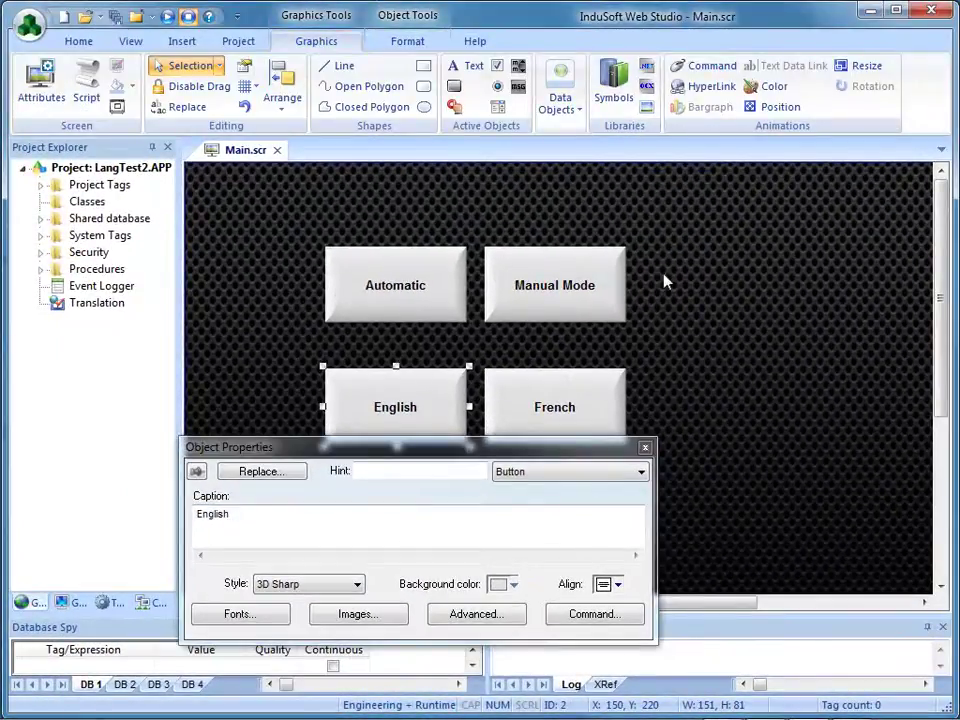
click(707, 65)
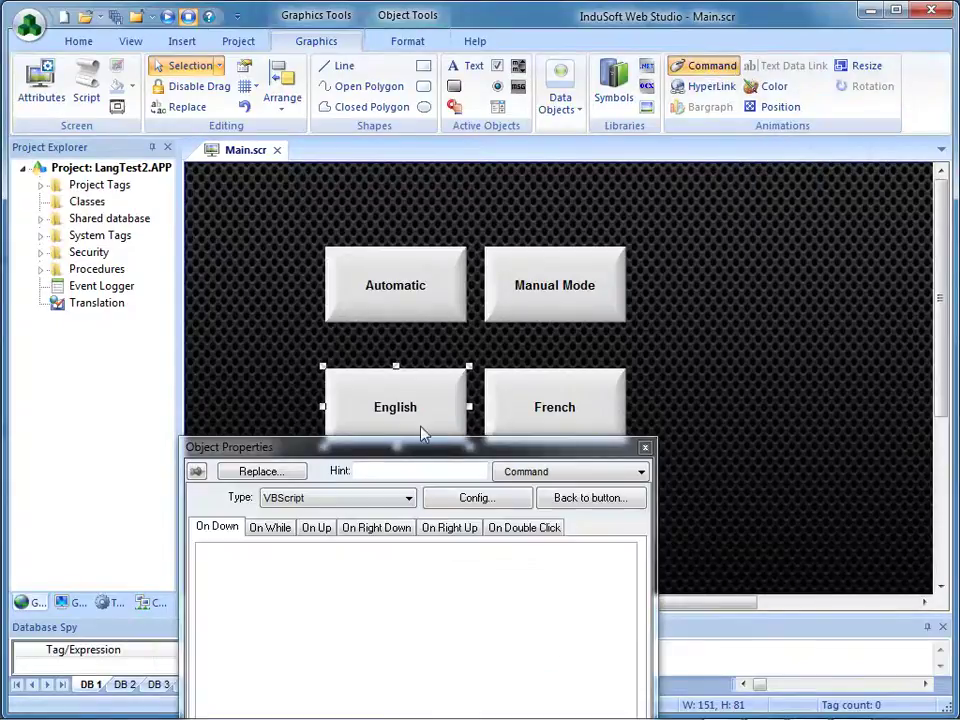
click(345, 498)
click(318, 512)
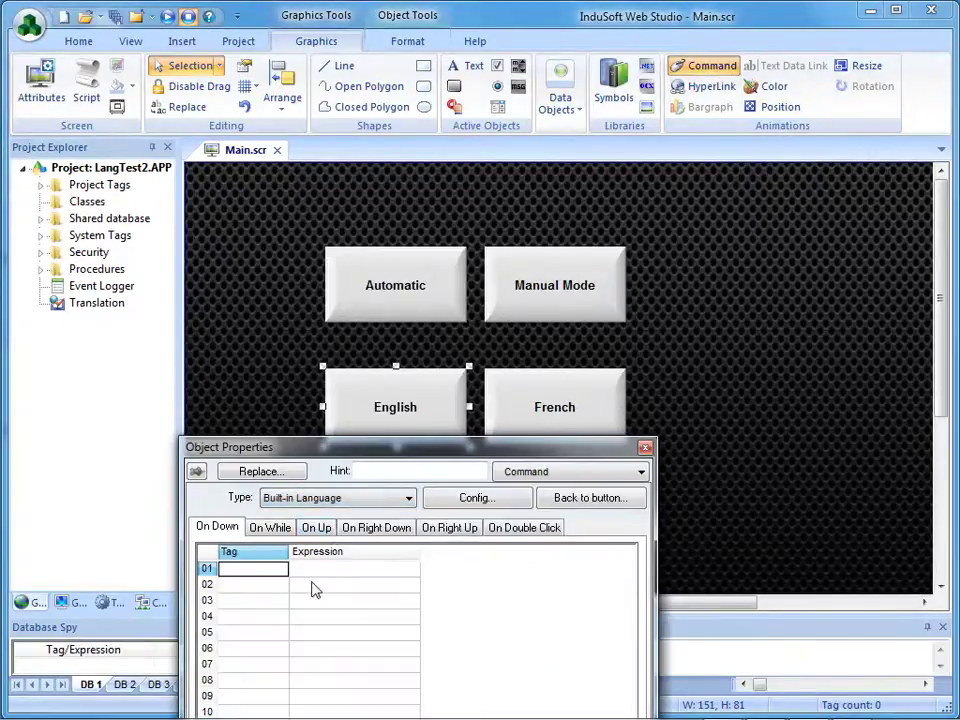
click(320, 569)
text(Se)
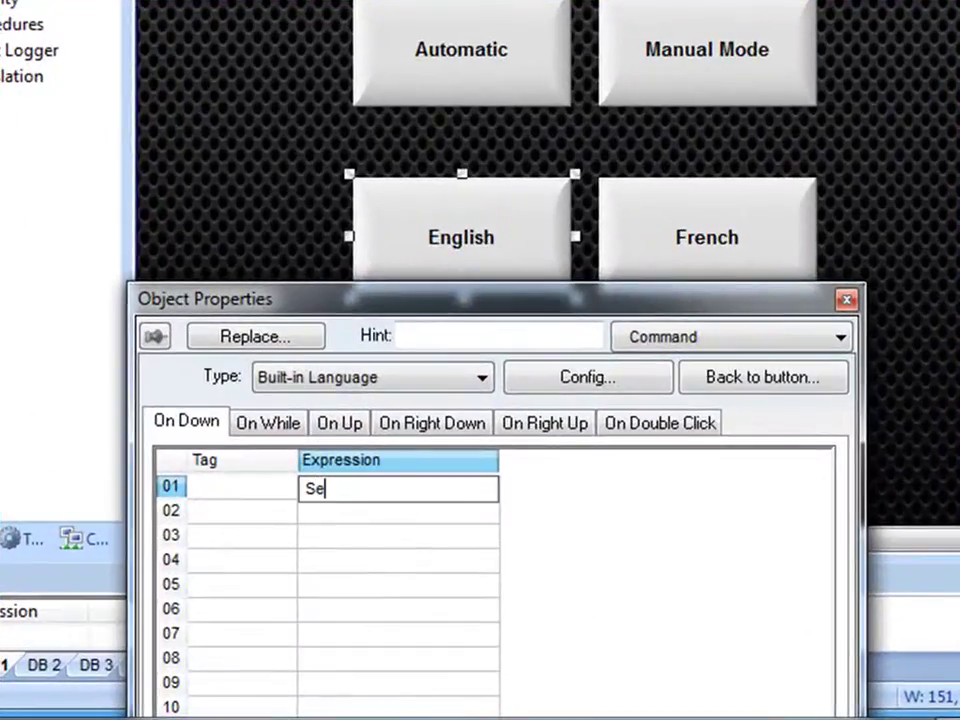
text(tLangu)
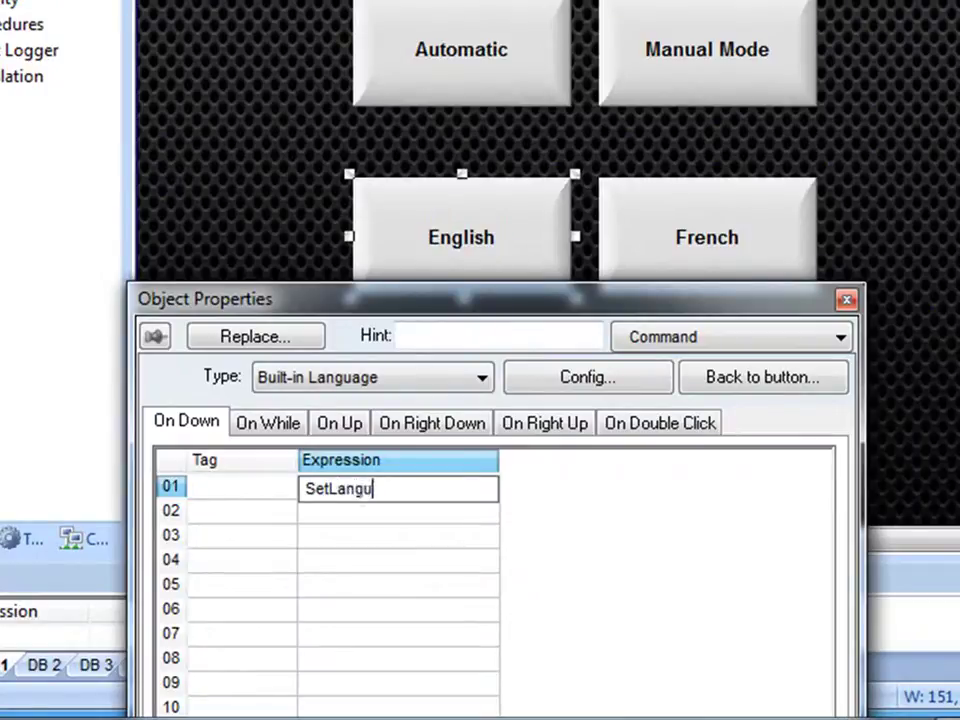
text(age(1033))
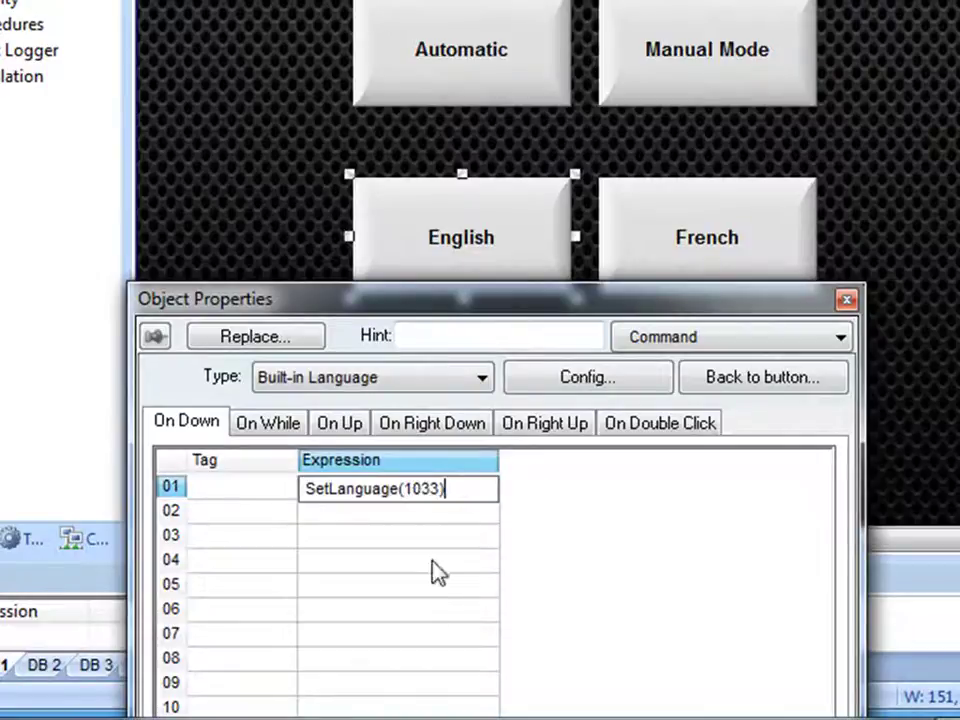
drag(464, 506, 256, 522)
key(ctrl+c)
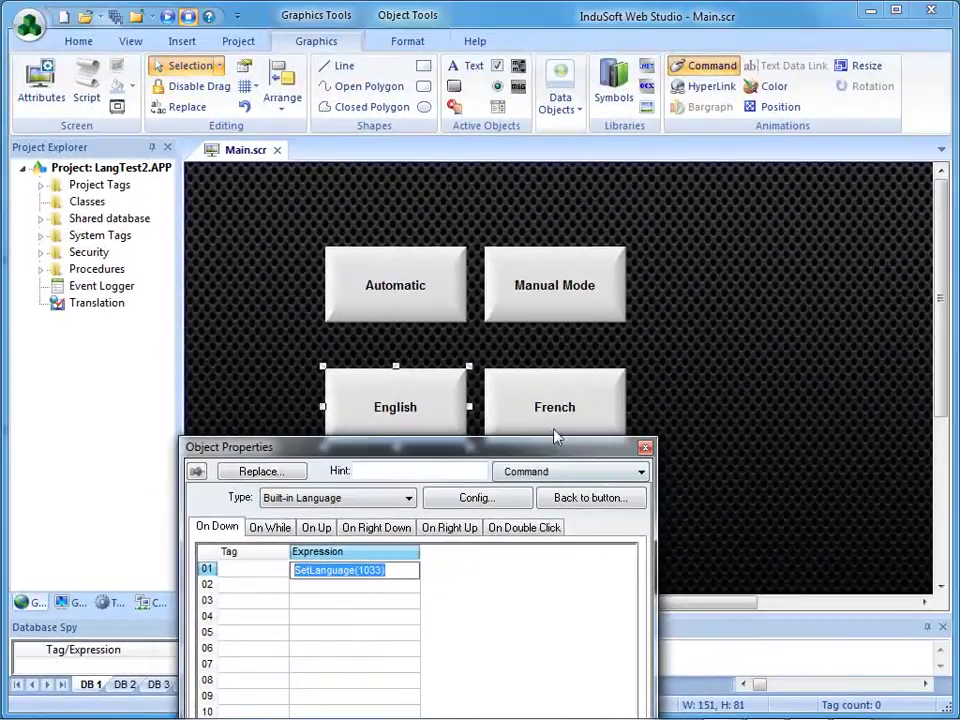
- Give the French button a command running SetLanguage(3084)
click(667, 299)
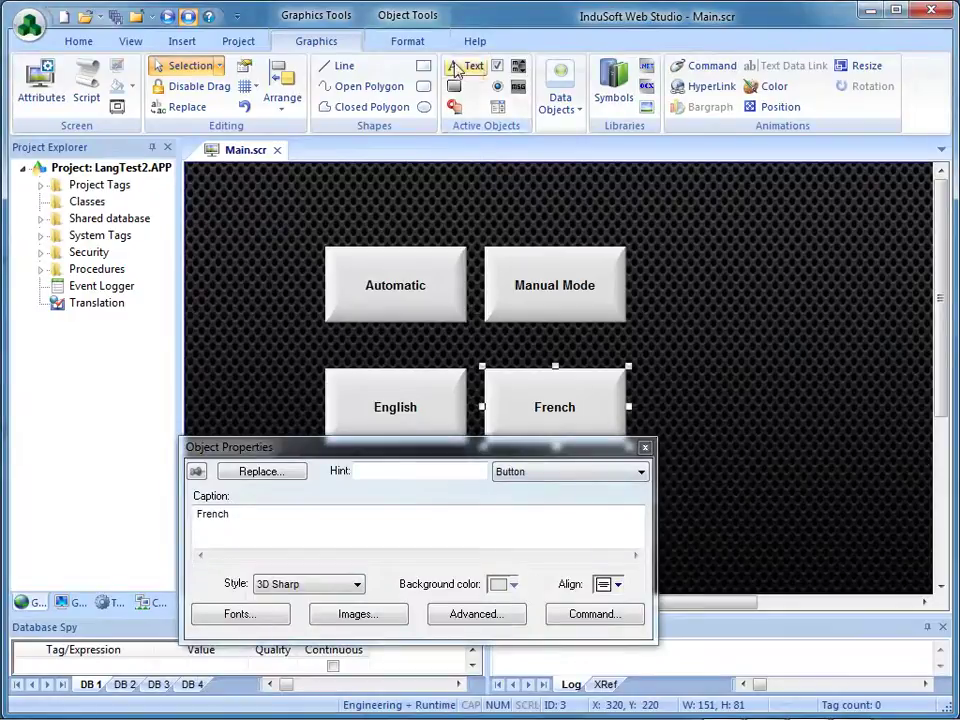
click(703, 66)
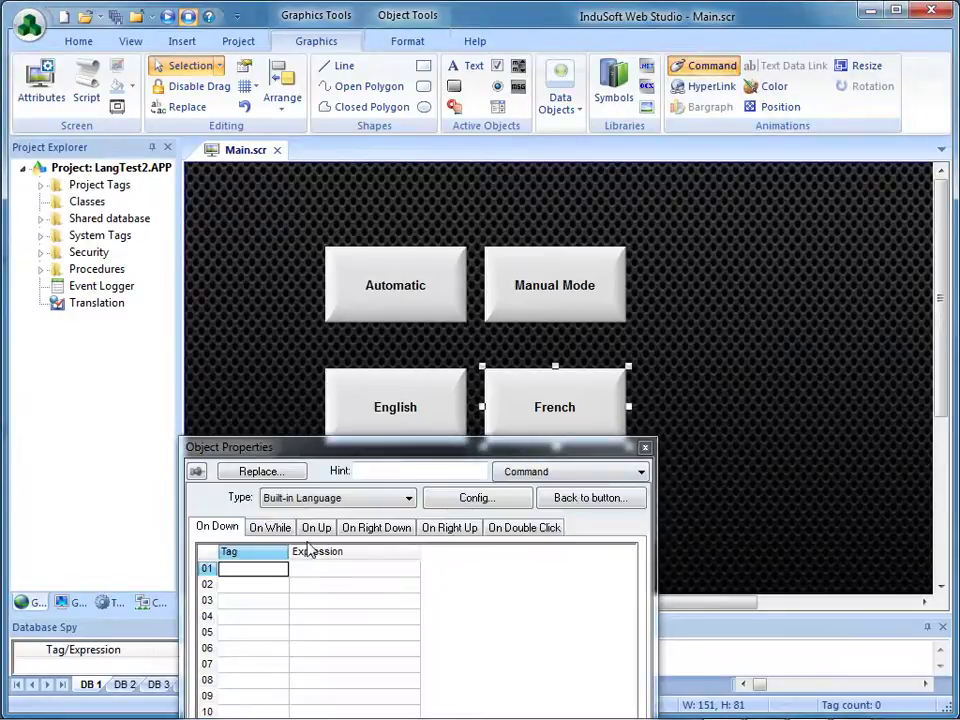
click(315, 572)
key(ctrl+v)
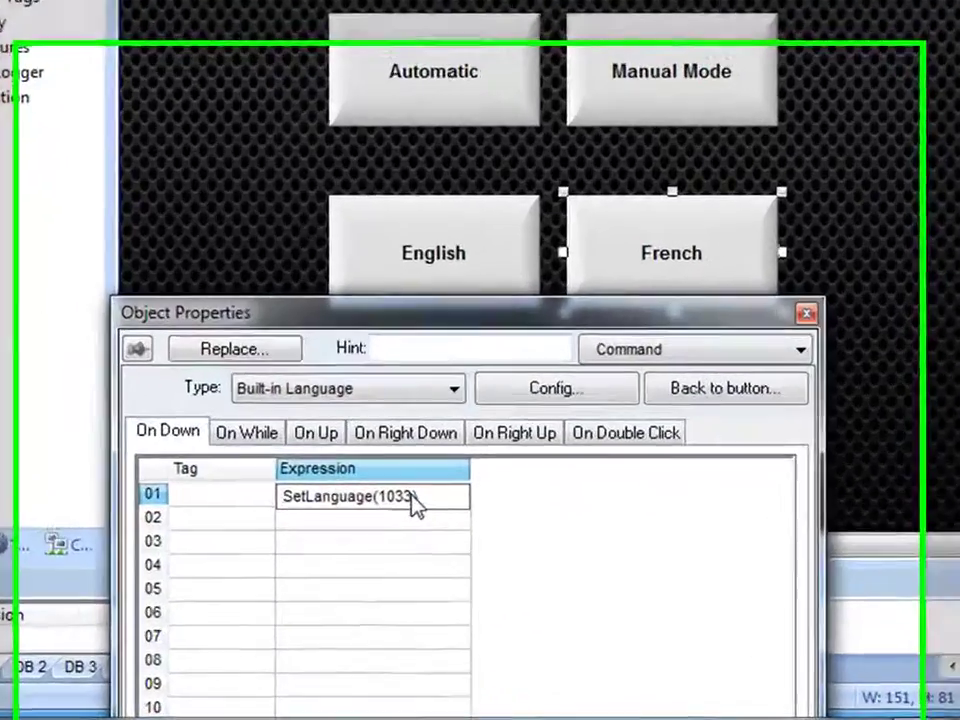
drag(382, 575, 365, 576)
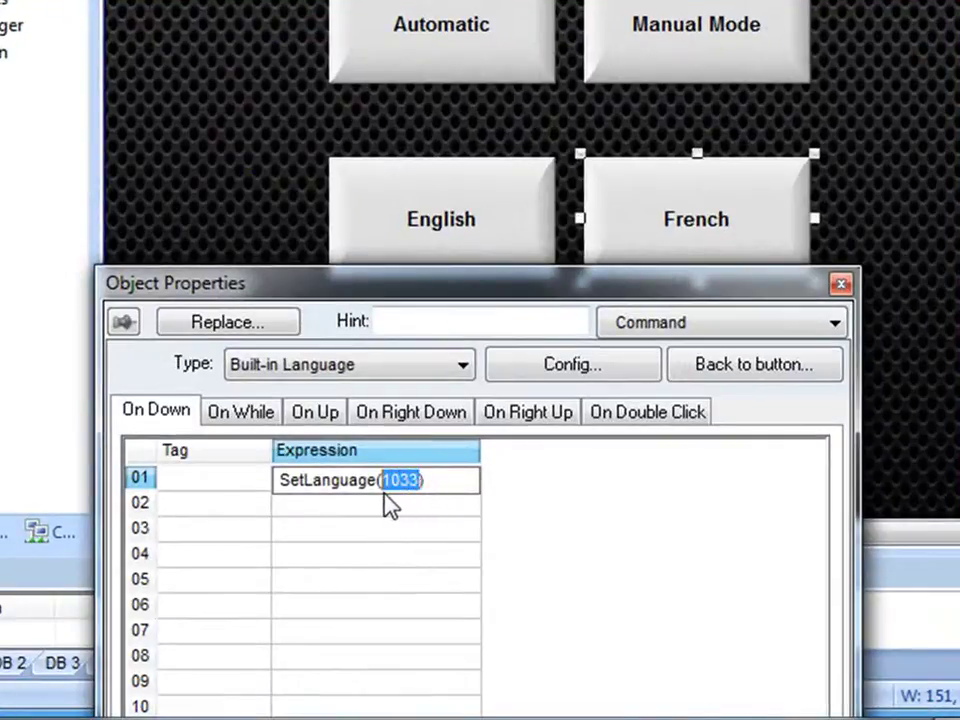
text(3084)
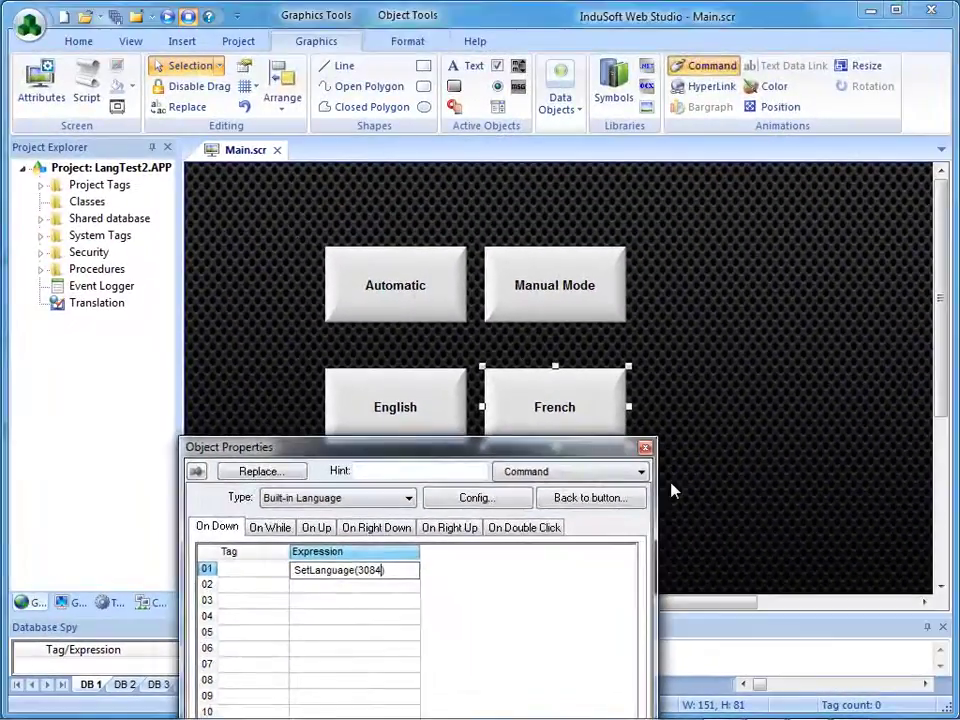
- Save Main.scr and run the project
click(843, 248)
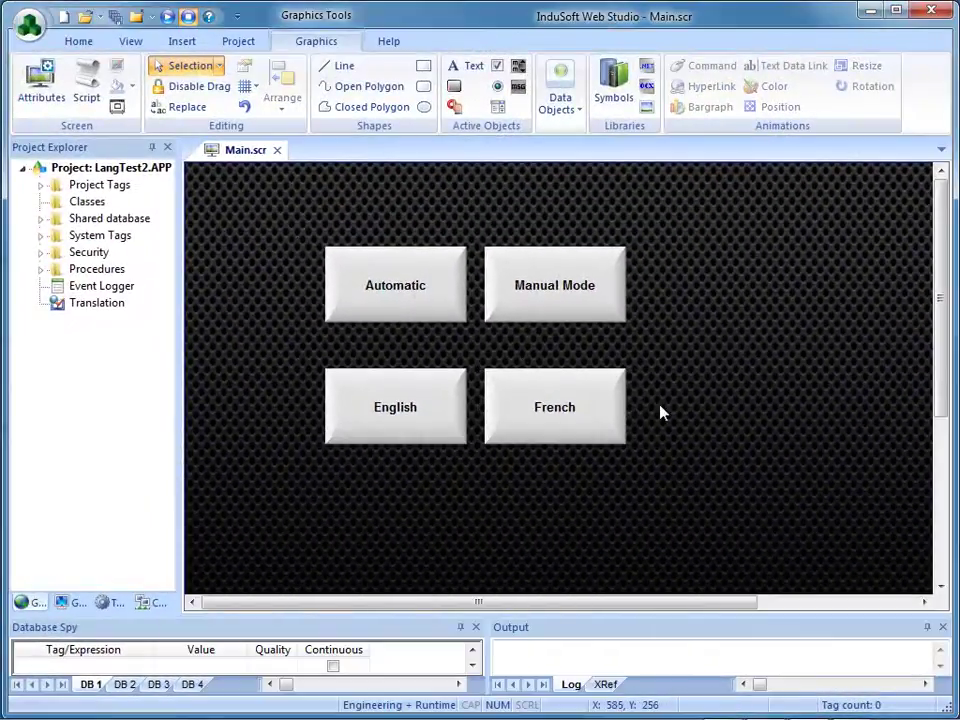
right_click(251, 158)
click(261, 165)
click(167, 16)
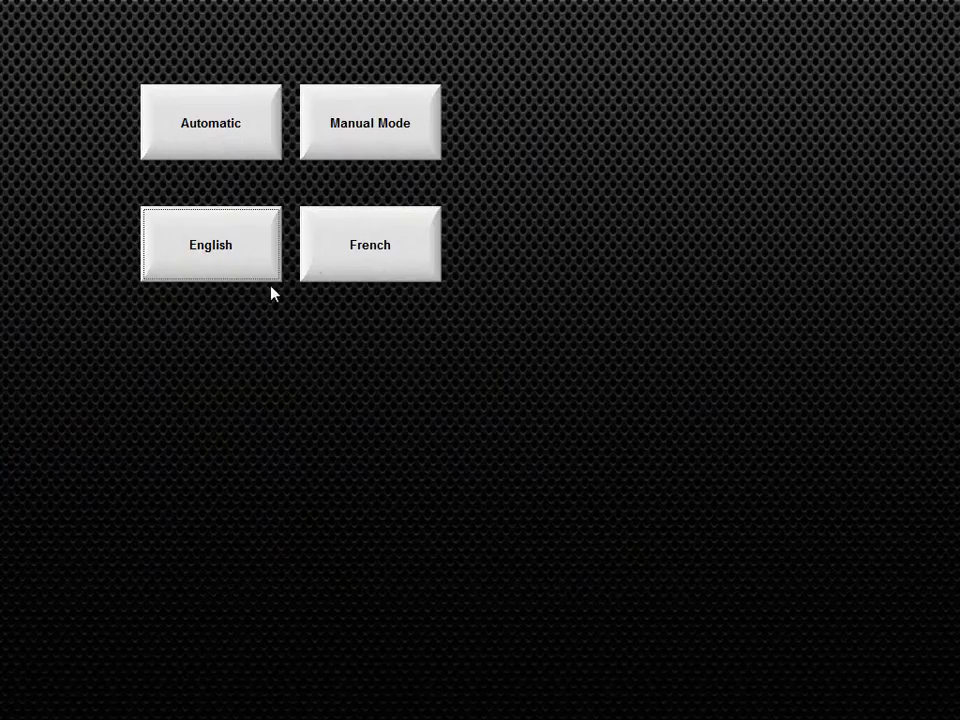
- Test the runtime by switching the captions to French, back to English, then French again
click(360, 246)
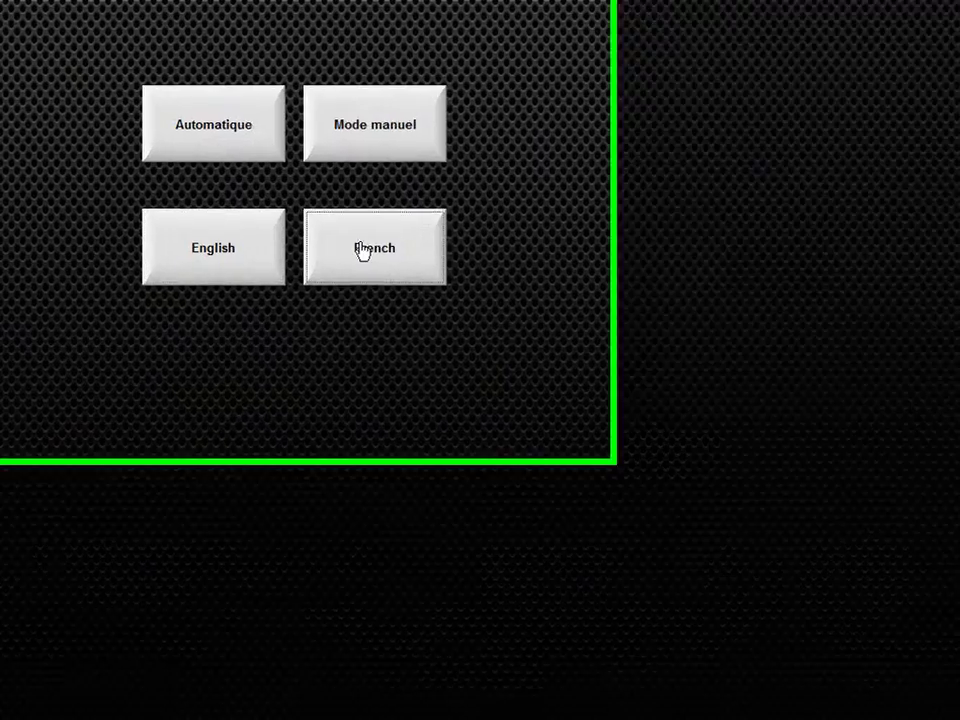
click(220, 245)
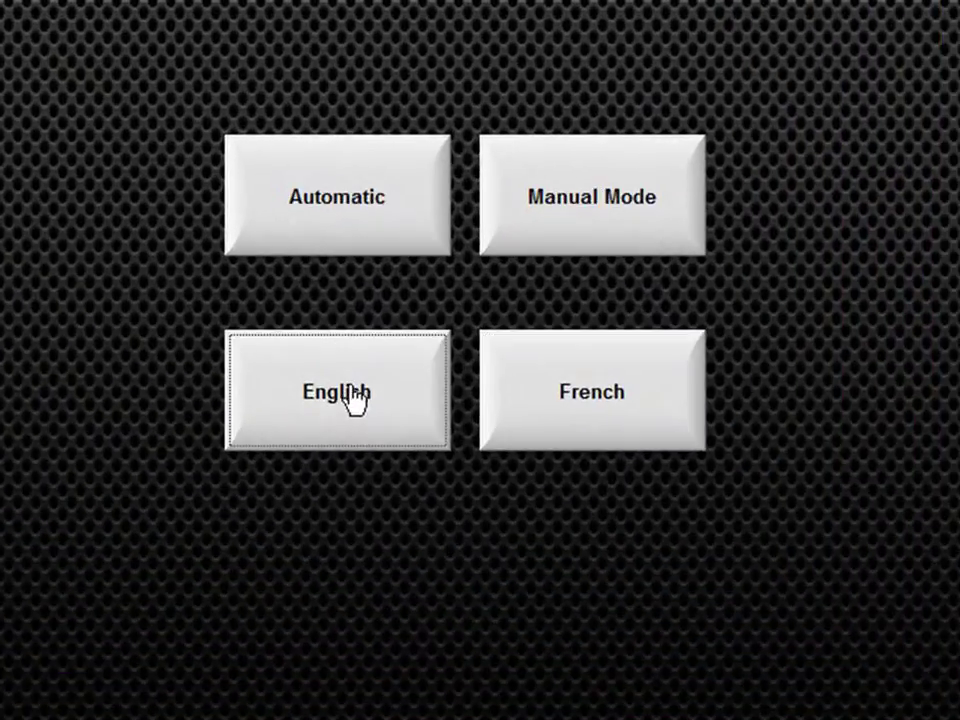
click(585, 397)
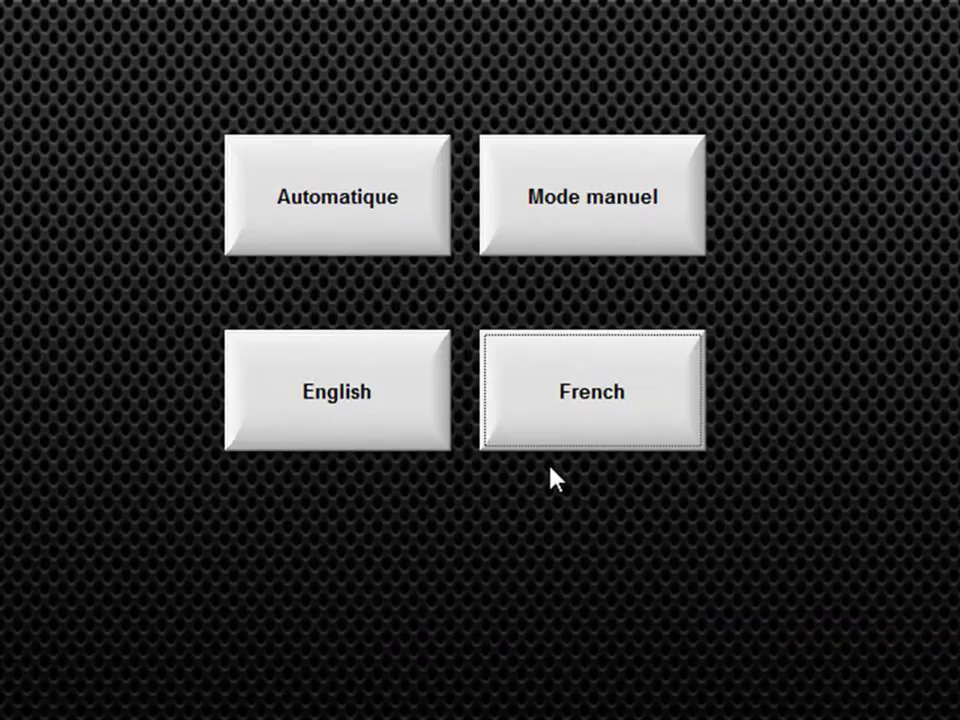